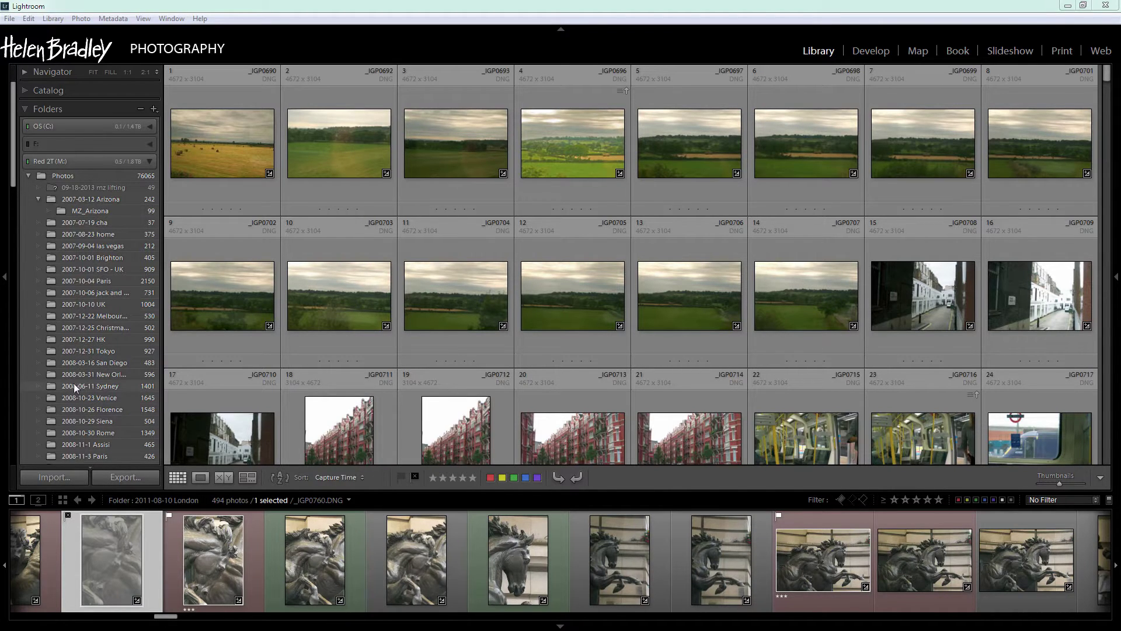
Step: Bring the 2011-08-10 London folder into view in the Folders panel and hide the filmstrip
{"action": "scroll", "coordinate": [14, 191], "scroll_direction": "down", "scroll_amount": 1}
{"action": "left_click_drag", "start_coordinate": [14, 191], "coordinate": [17, 342]}
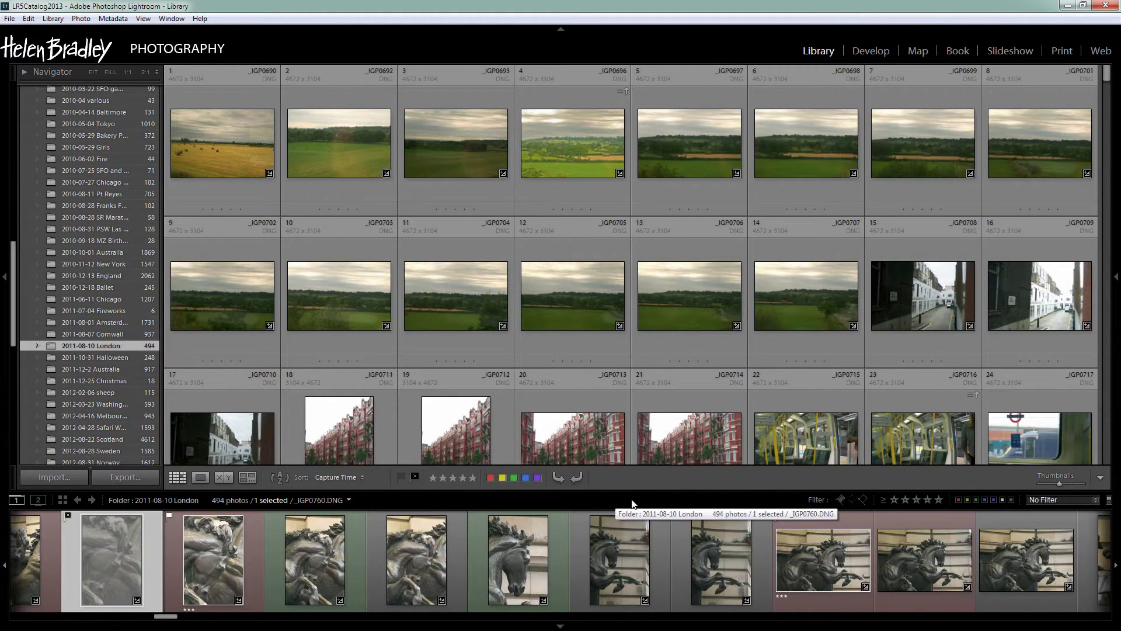
Step: Toggle the filmstrip off and back on, then hide and reshow the grid toolbar with T
{"action": "left_click", "coordinate": [559, 626]}
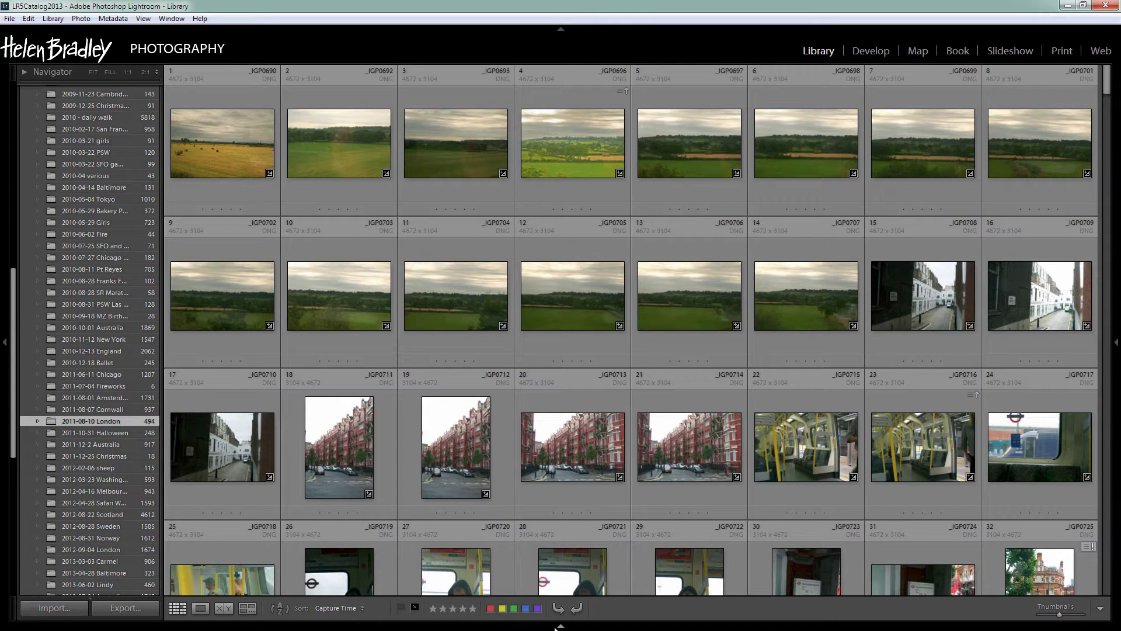
{"action": "left_click", "coordinate": [561, 627]}
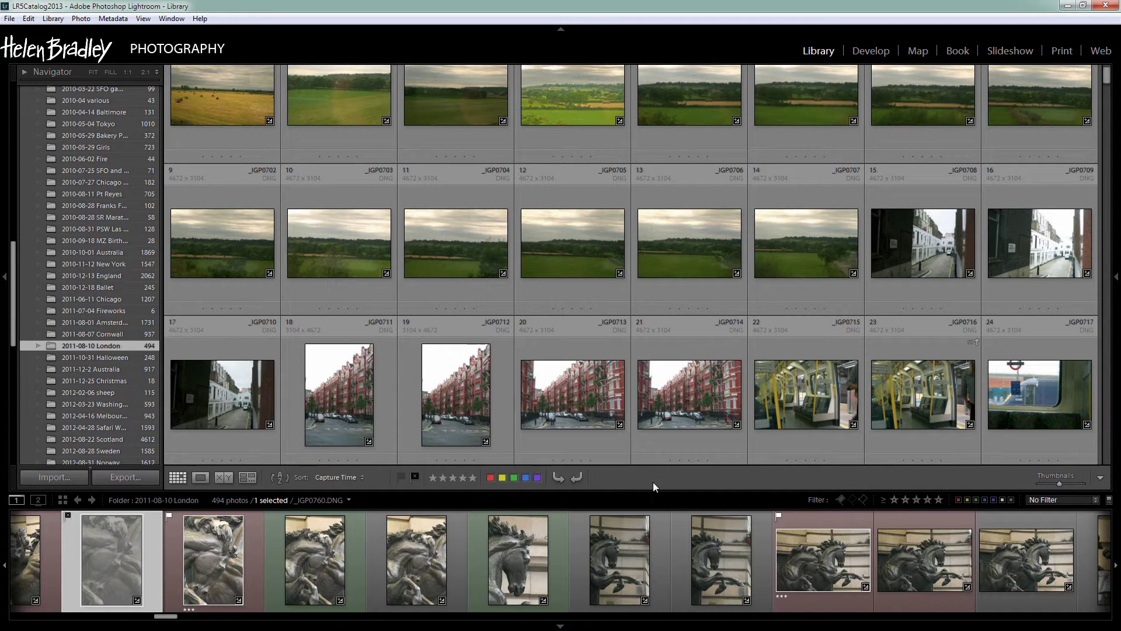
{"action": "key", "text": "t"}
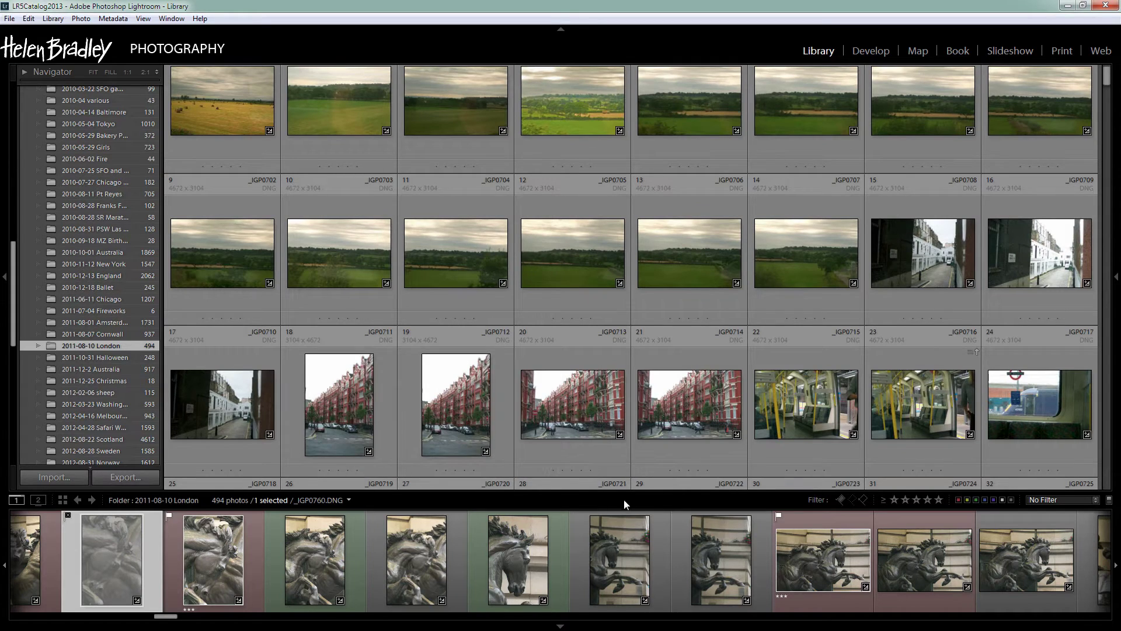
{"action": "key", "text": "t"}
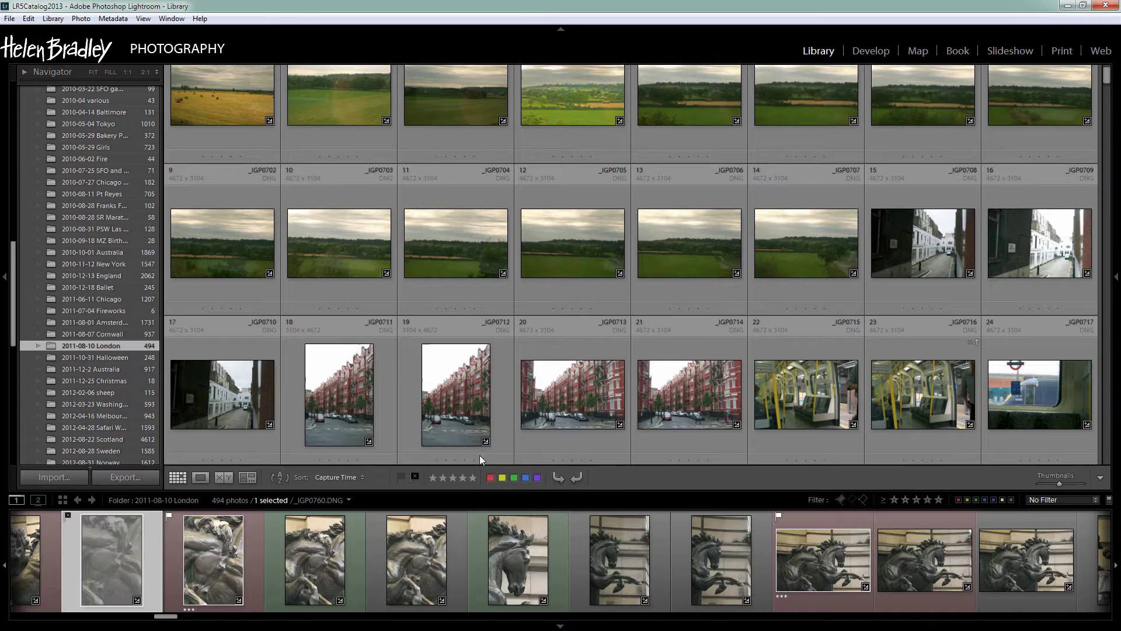
Step: Select thumbnail 20 (_IGP0713) and apply the green colour label from the toolbar
{"action": "left_click", "coordinate": [553, 392]}
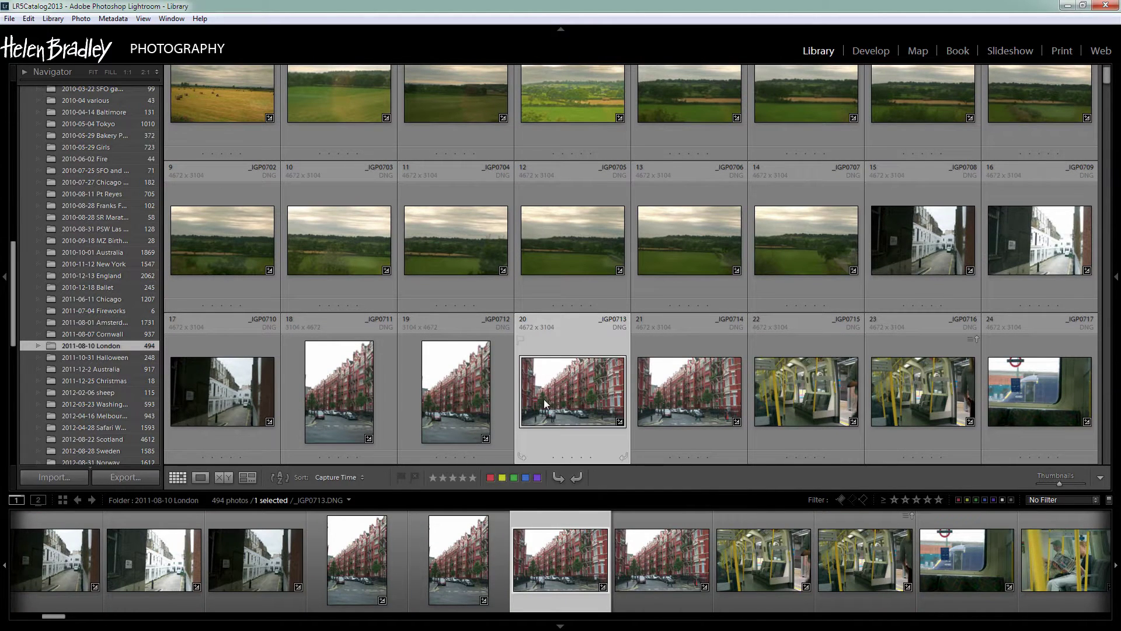
{"action": "left_click", "coordinate": [512, 478]}
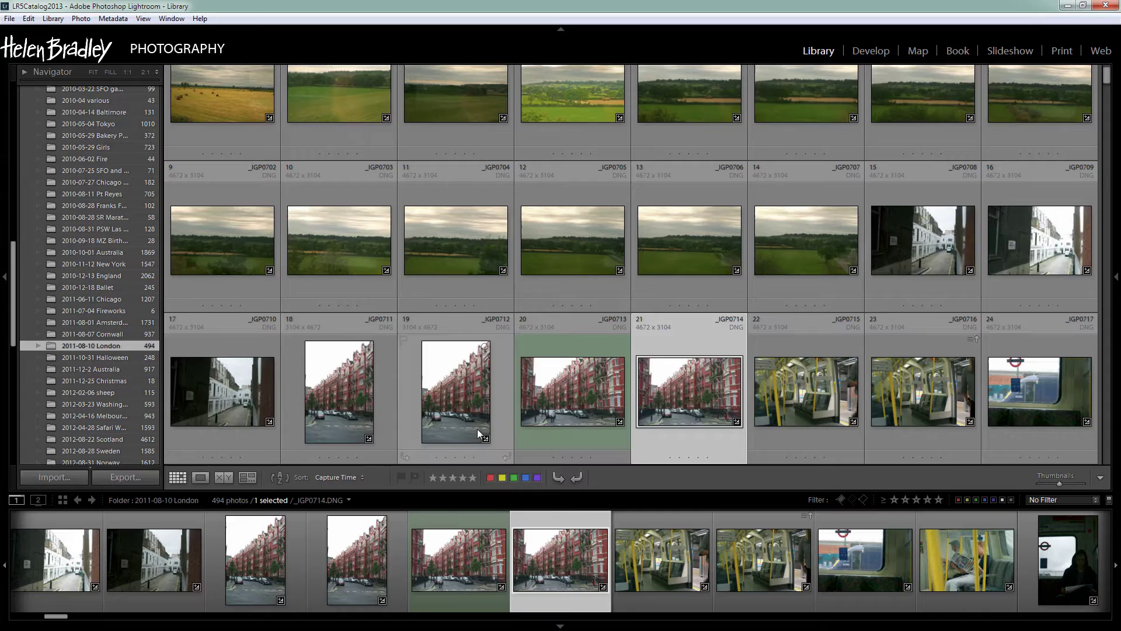
{"action": "scroll", "coordinate": [477, 429], "scroll_direction": "down", "scroll_amount": 2}
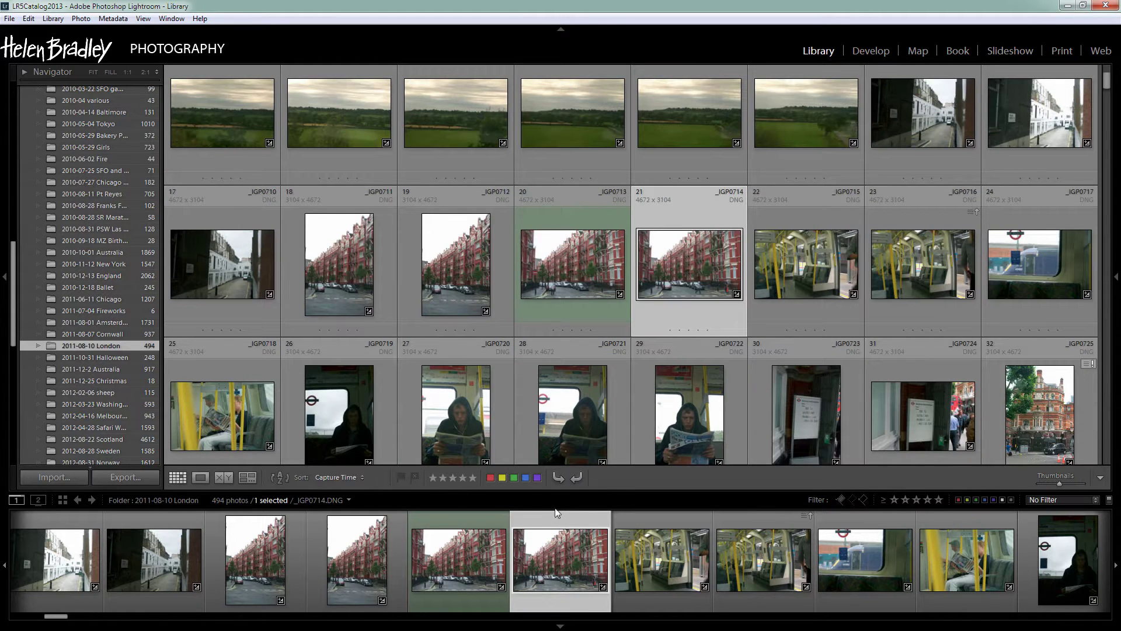
{"action": "scroll", "coordinate": [555, 422], "scroll_direction": "down", "scroll_amount": 3}
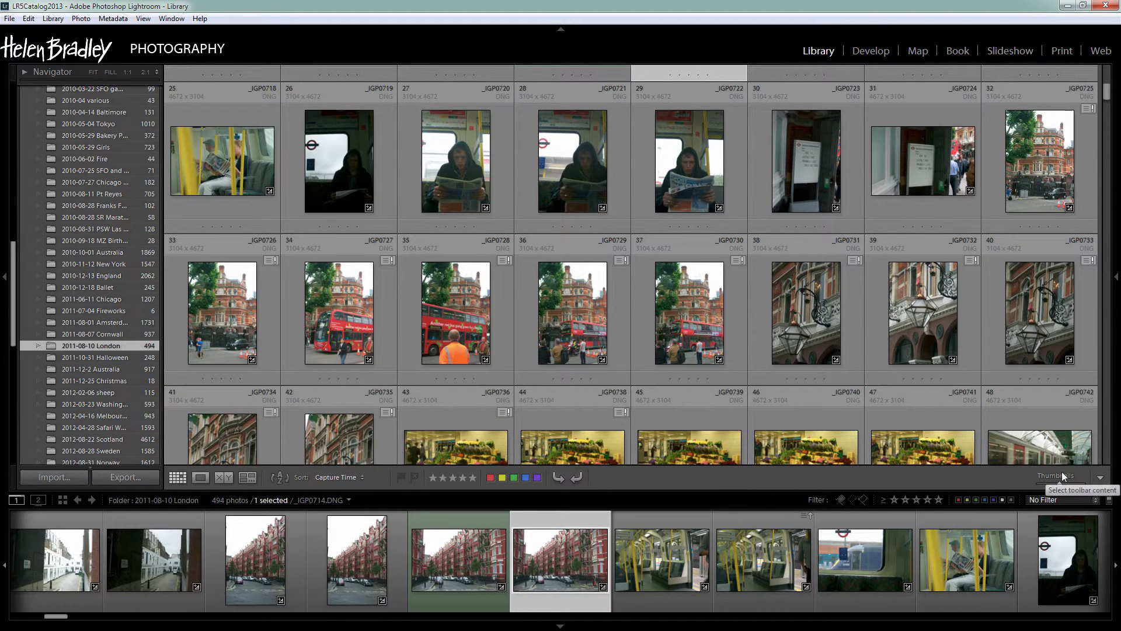
{"action": "left_click", "coordinate": [1101, 480]}
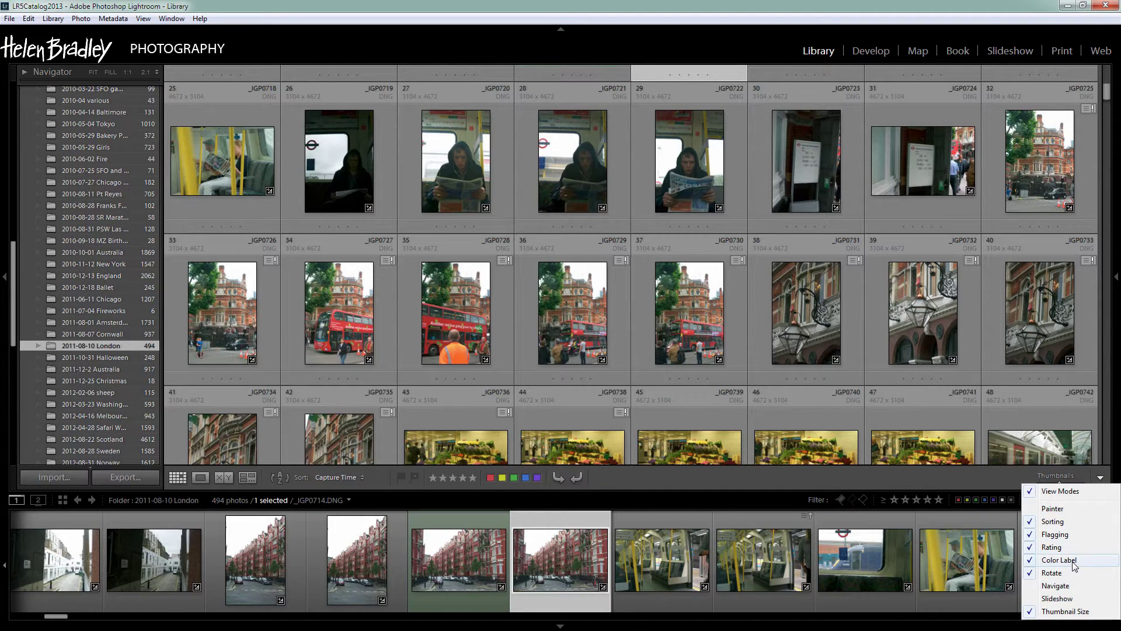
{"action": "left_click", "coordinate": [694, 476]}
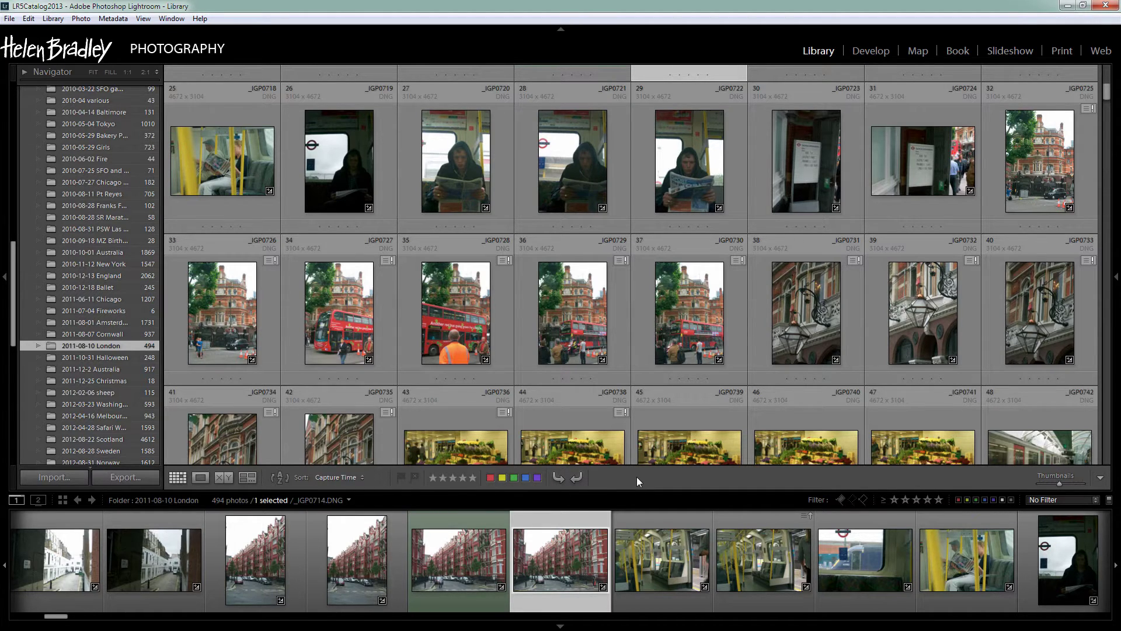
{"action": "key", "text": "t"}
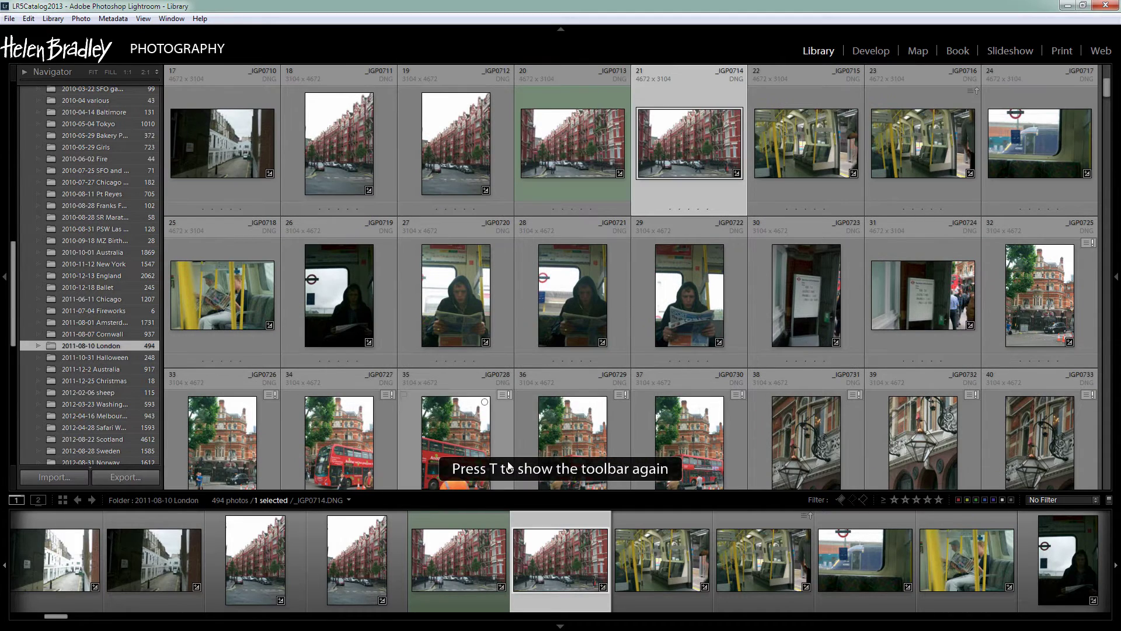
{"action": "key", "text": "t"}
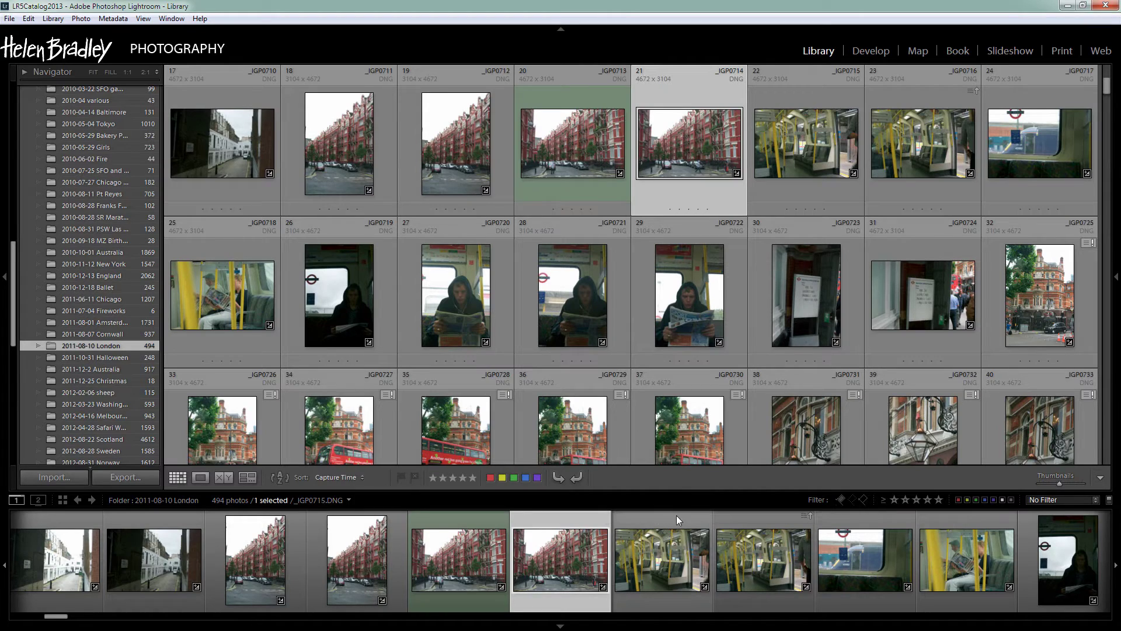
{"action": "left_click", "coordinate": [814, 500]}
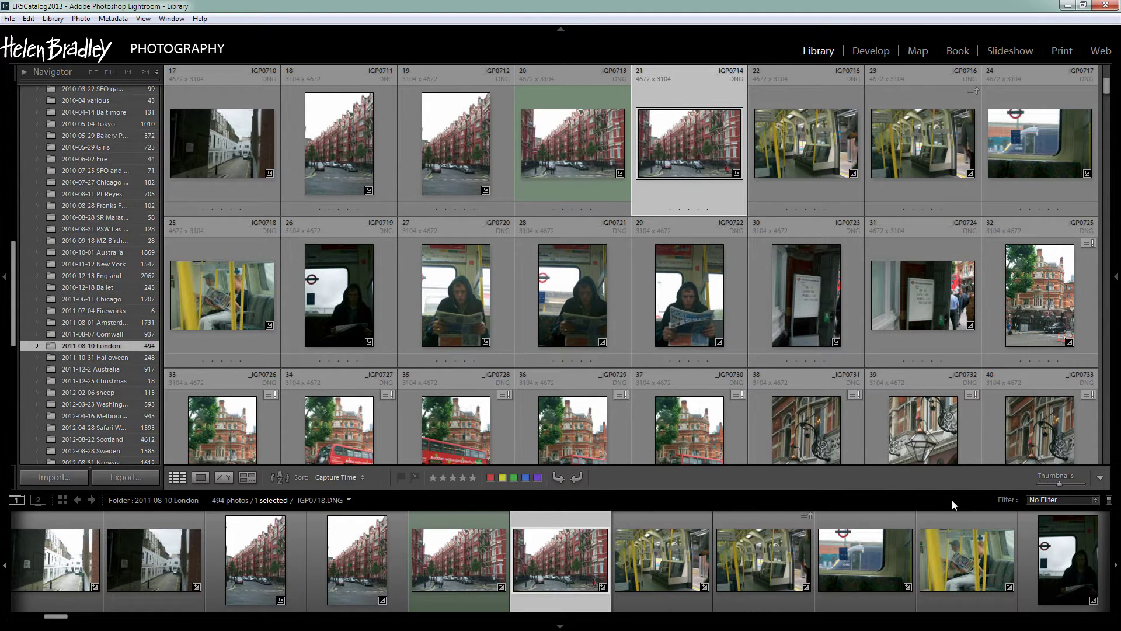
{"action": "left_click", "coordinate": [1005, 501]}
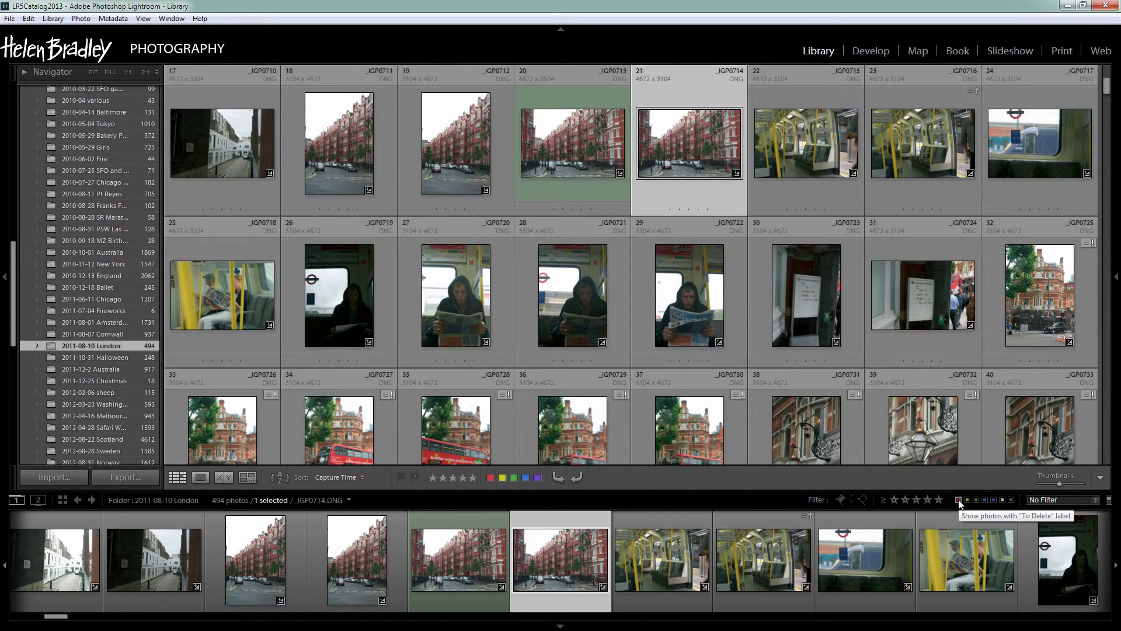
{"action": "left_click", "coordinate": [959, 500]}
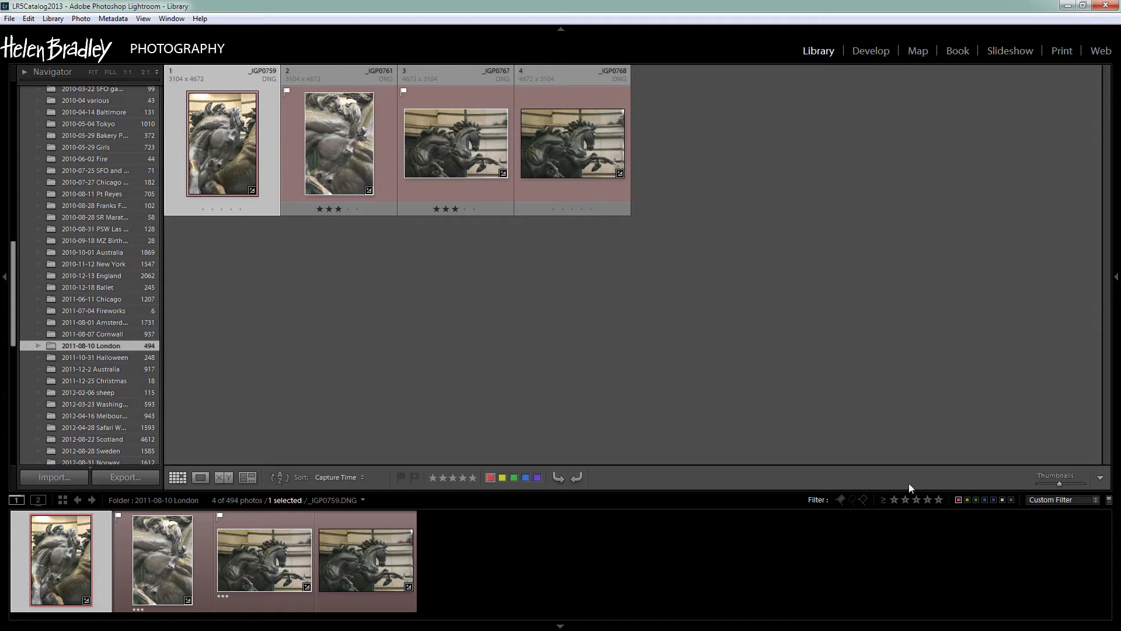
{"action": "left_click", "coordinate": [959, 500]}
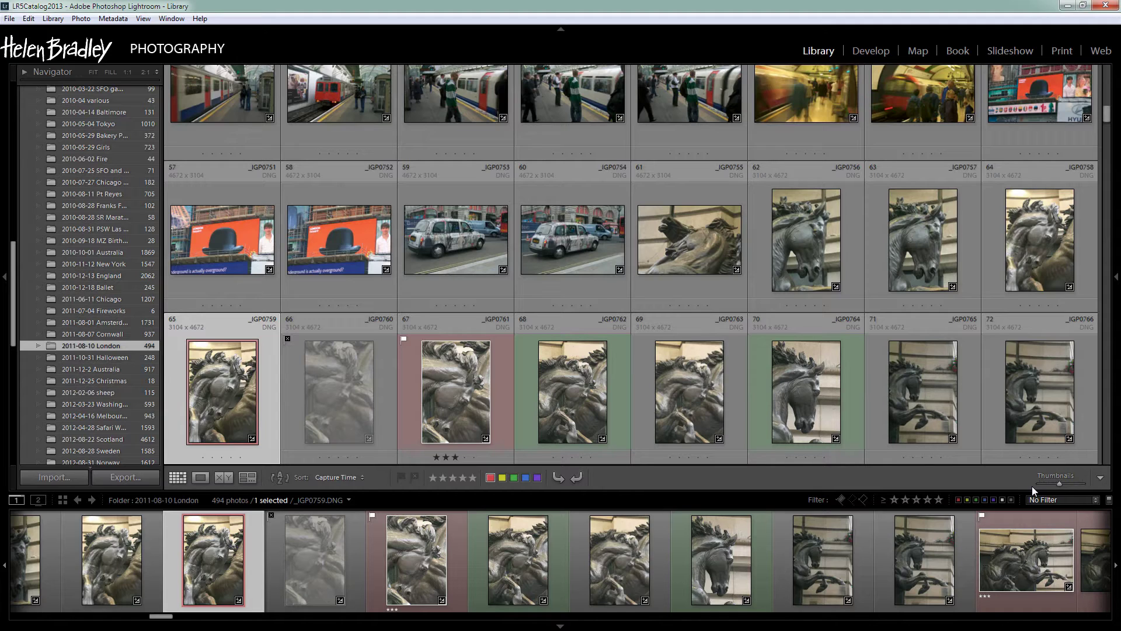
{"action": "left_click", "coordinate": [976, 498]}
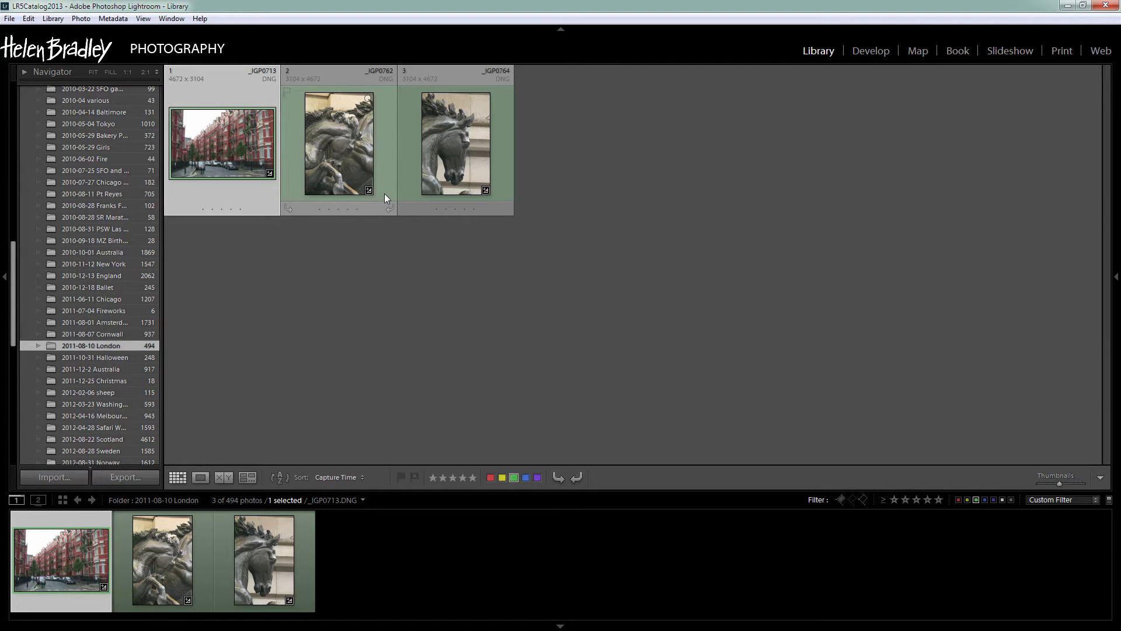
{"action": "left_click", "coordinate": [958, 500]}
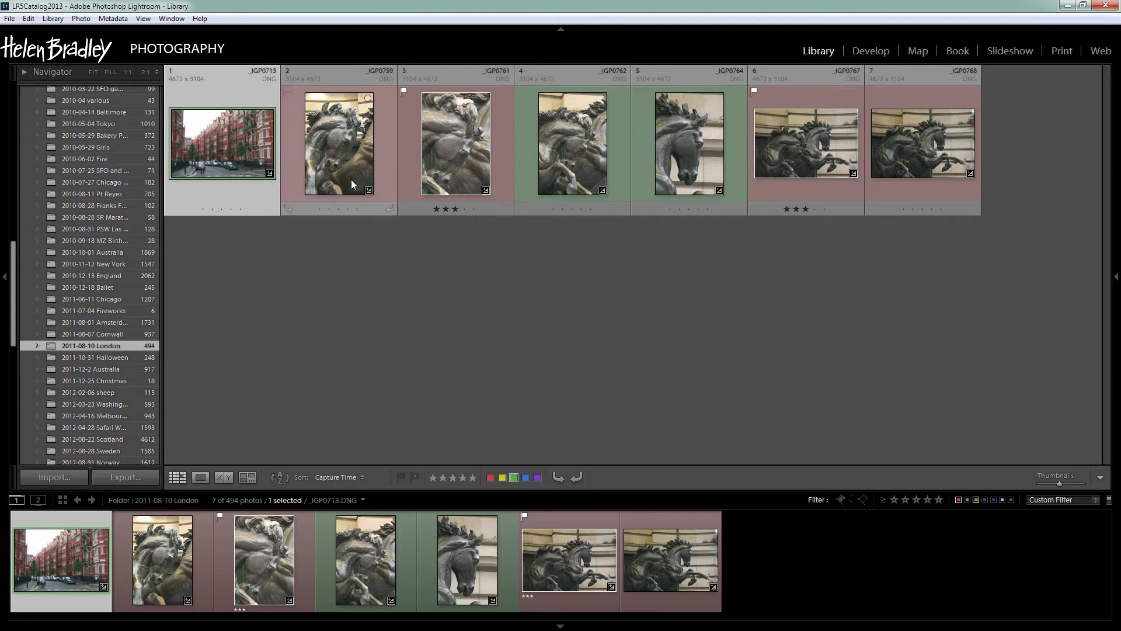
{"action": "left_click", "coordinate": [976, 500]}
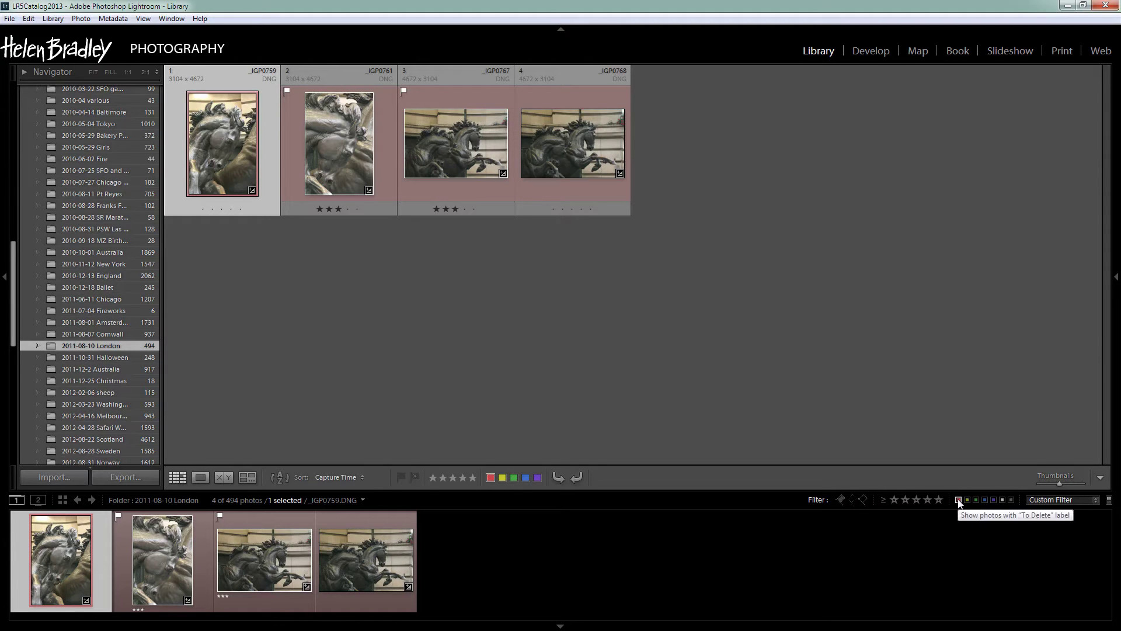
{"action": "left_click", "coordinate": [958, 500]}
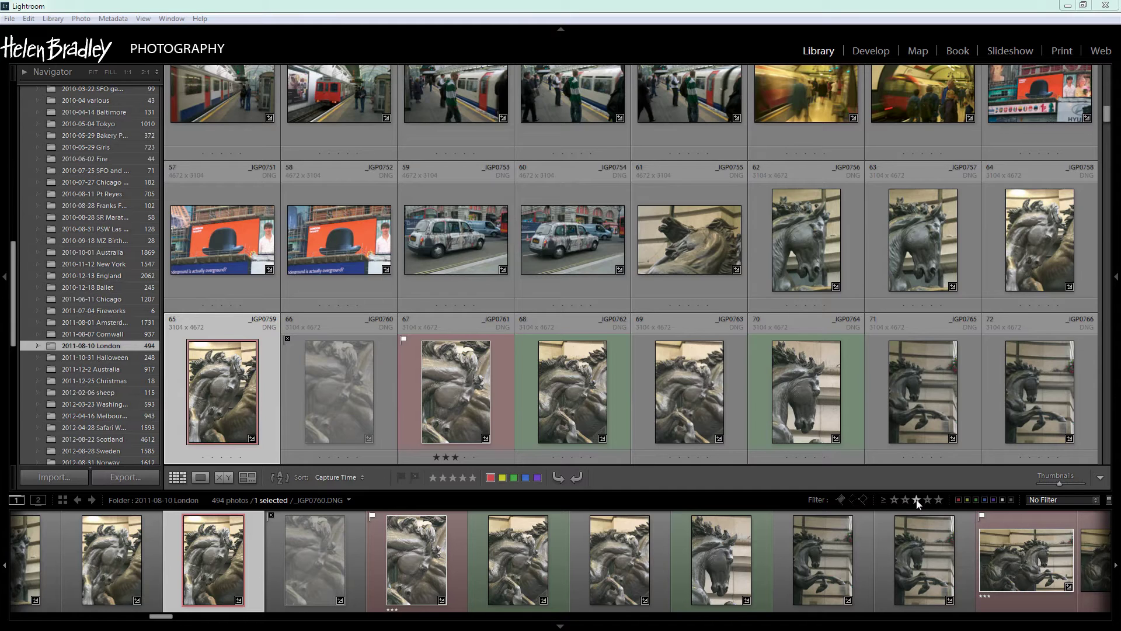
Step: Set the rating filter to three stars or higher, then lower it to two stars
{"action": "left_click", "coordinate": [917, 500]}
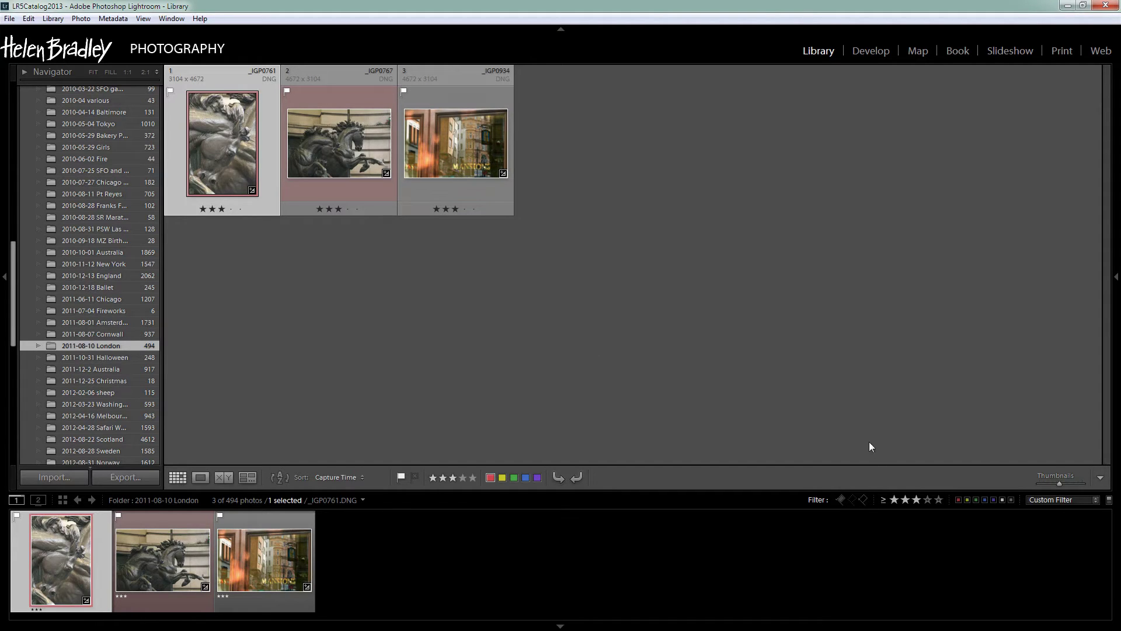
{"action": "left_click", "coordinate": [906, 500]}
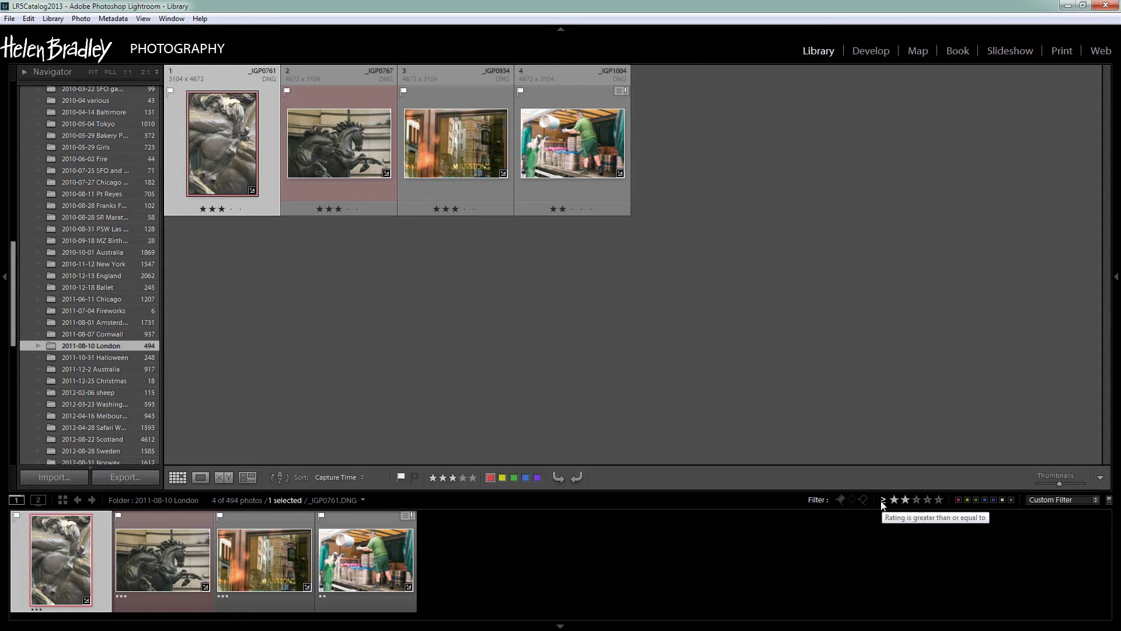
Step: Try an exactly-two-stars rating filter, clear it, then filter to one star or higher
{"action": "left_click", "coordinate": [883, 501]}
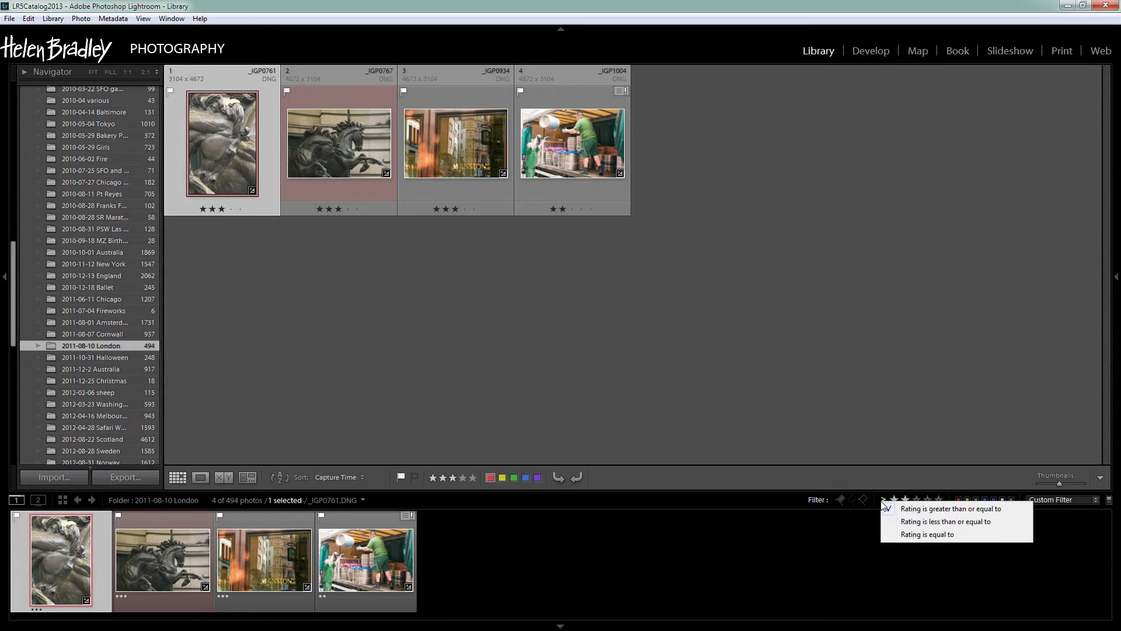
{"action": "left_click", "coordinate": [915, 535]}
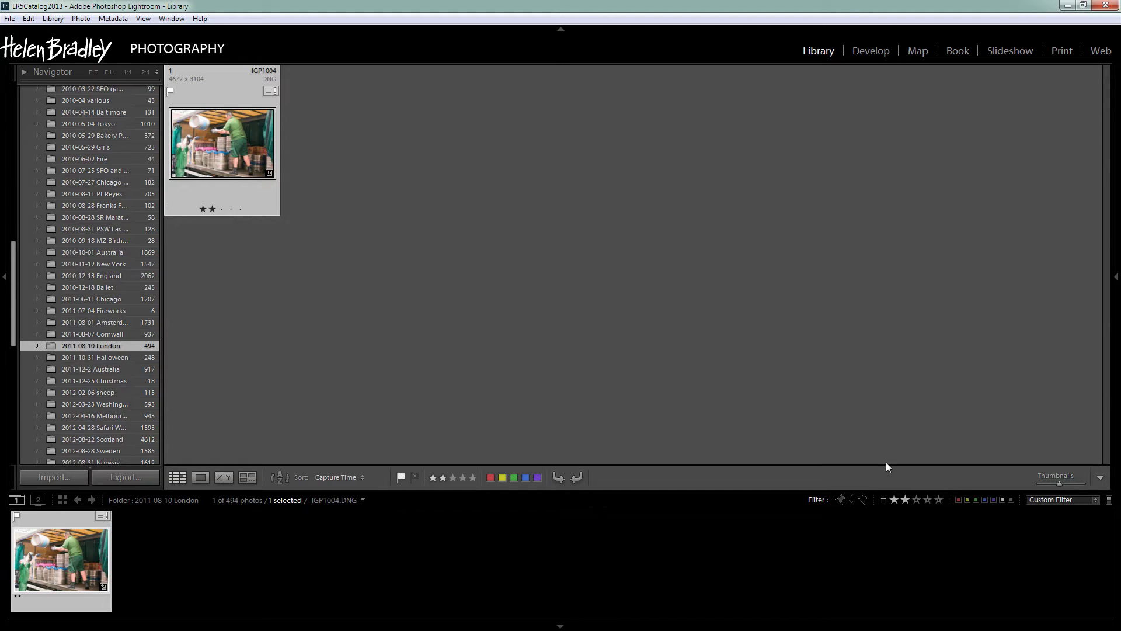
{"action": "left_click", "coordinate": [906, 500]}
{"action": "left_click", "coordinate": [906, 499]}
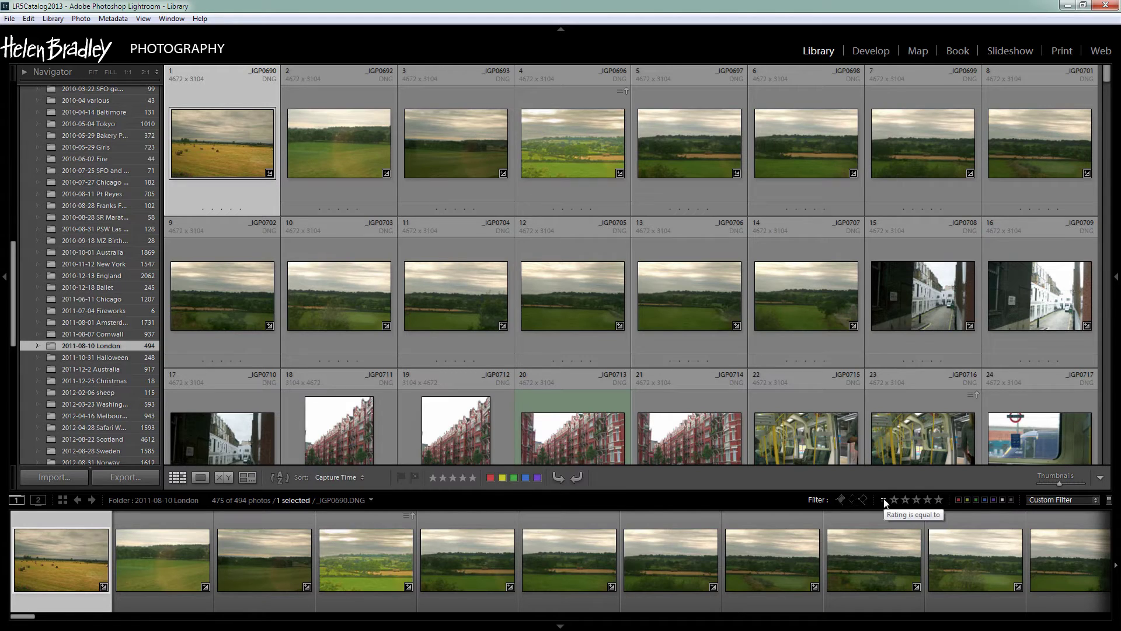
{"action": "left_click", "coordinate": [884, 501]}
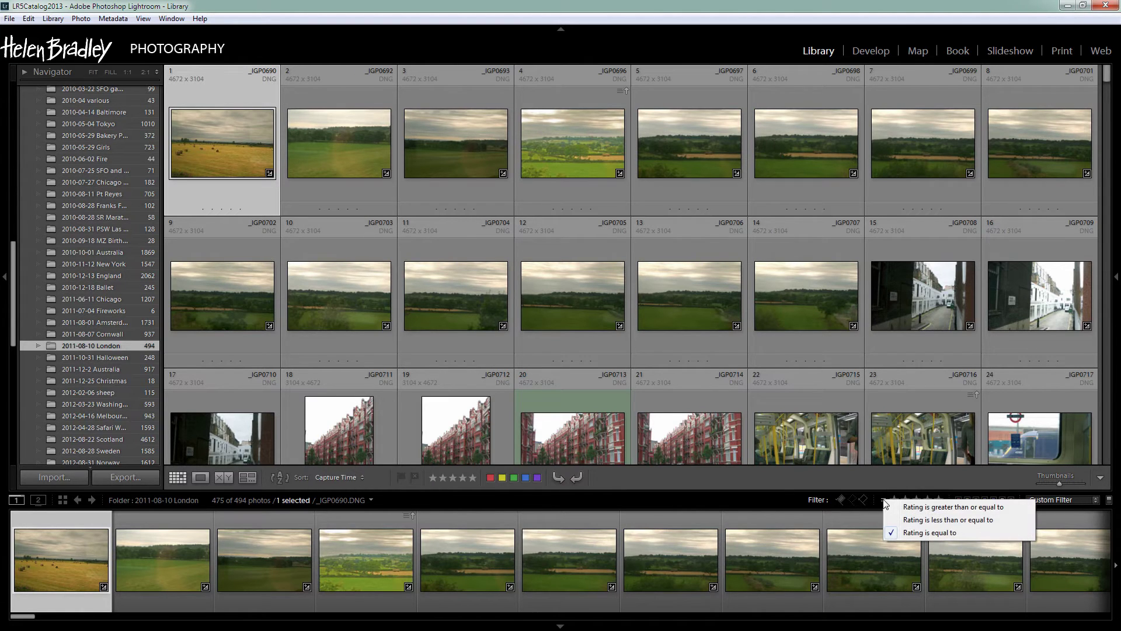
{"action": "left_click", "coordinate": [916, 506]}
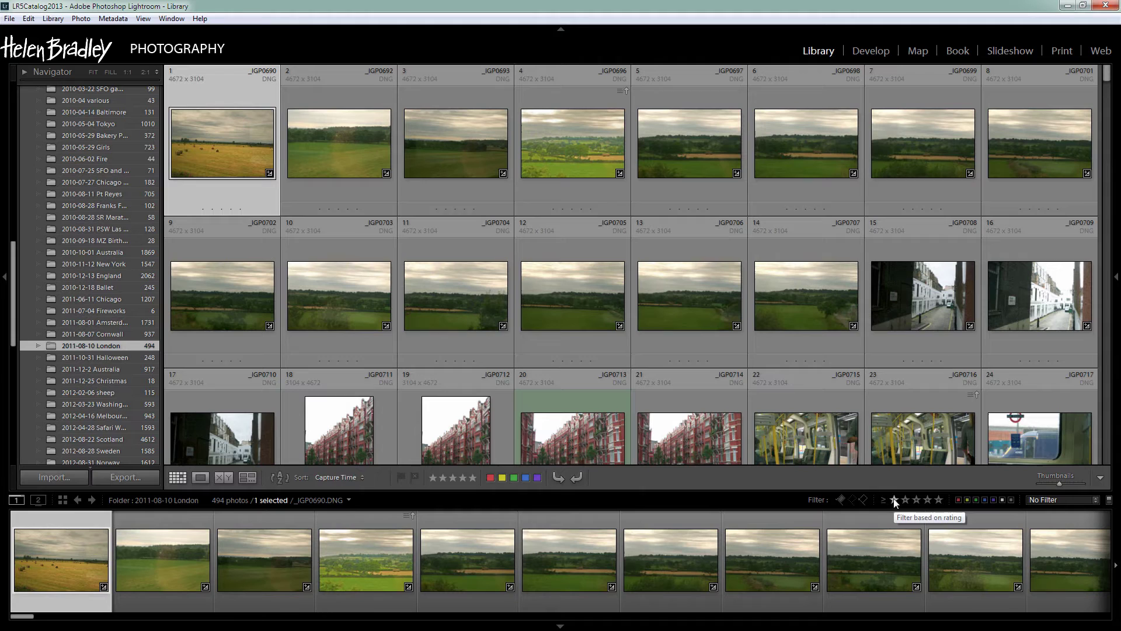
{"action": "left_click", "coordinate": [894, 500]}
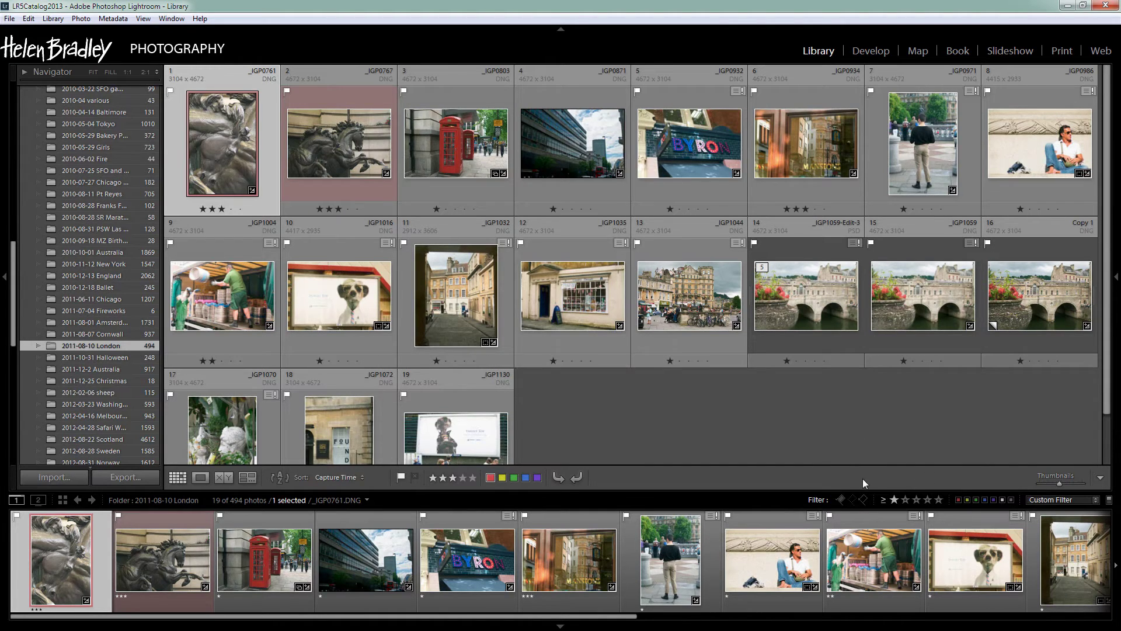
Step: Filter to exactly one star, rate the red phone box photo two stars, then return to one star or higher
{"action": "left_click", "coordinate": [883, 501]}
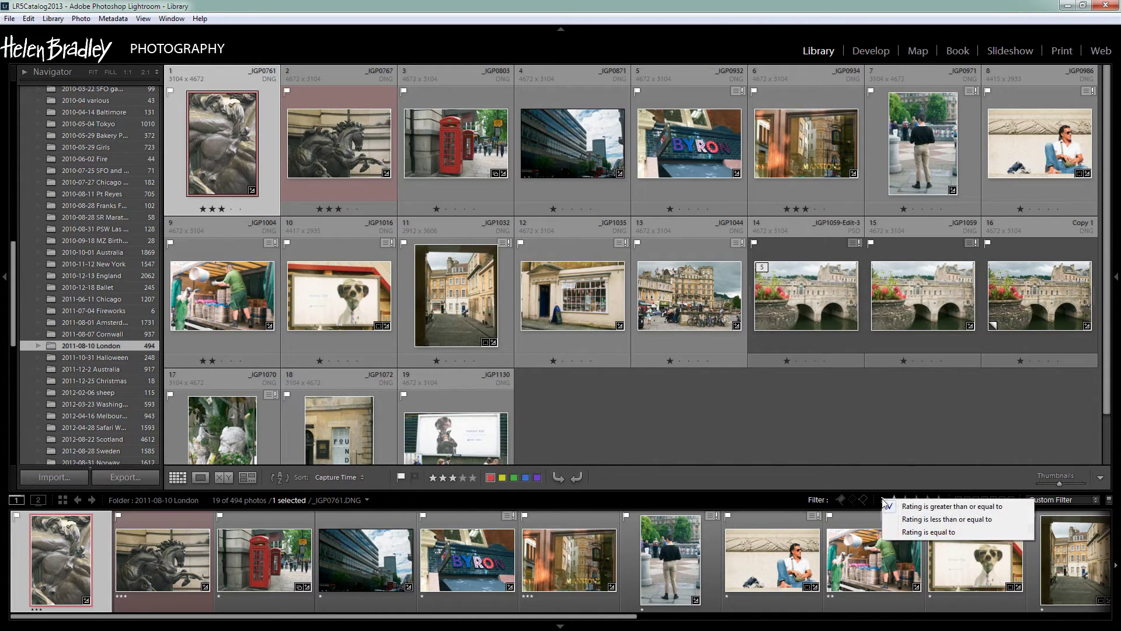
{"action": "left_click", "coordinate": [929, 532]}
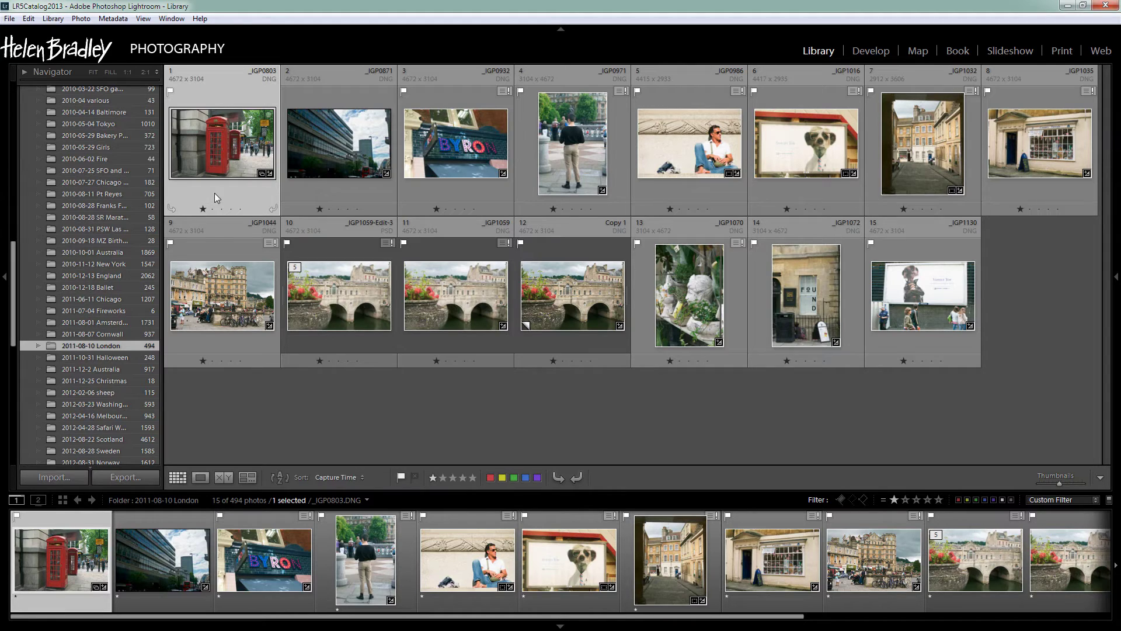
{"action": "key", "text": "2"}
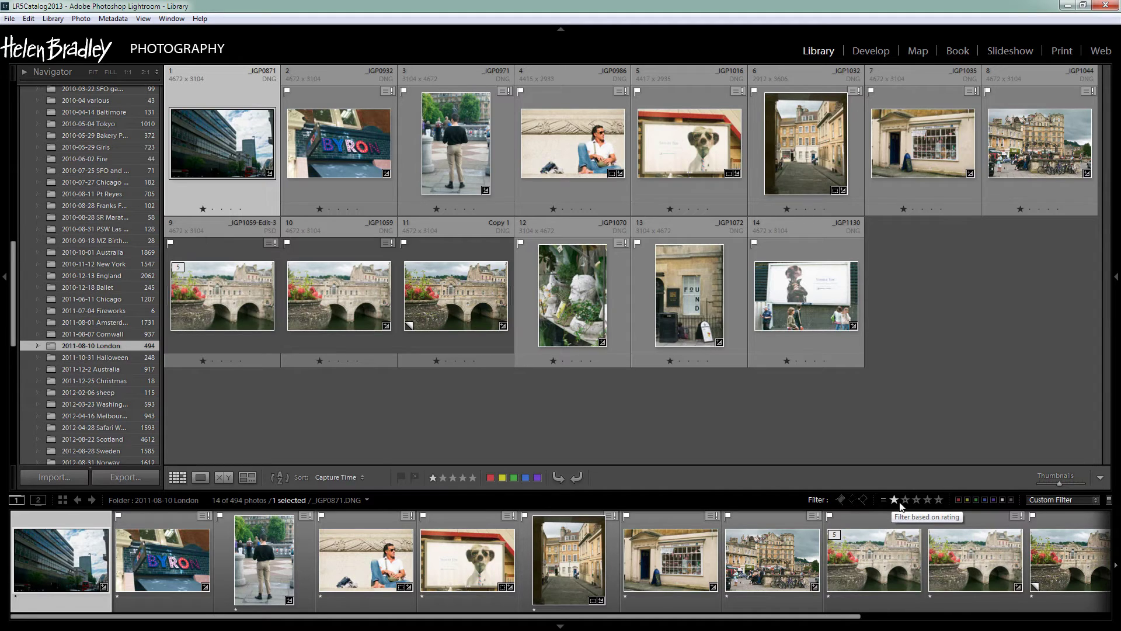
{"action": "left_click", "coordinate": [885, 499]}
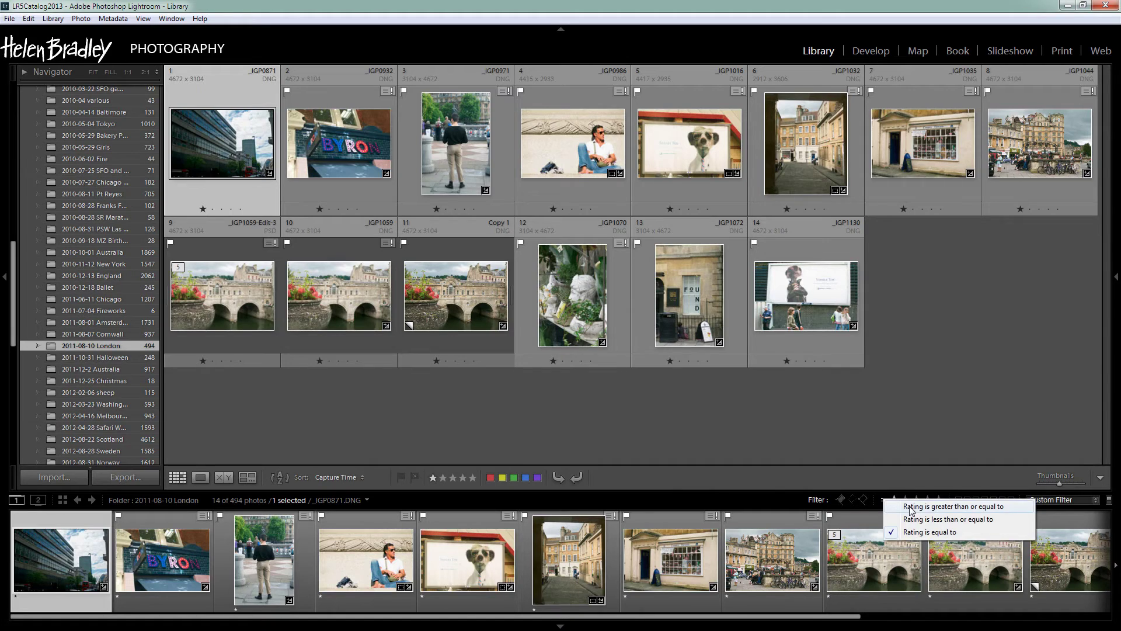
{"action": "left_click", "coordinate": [911, 507]}
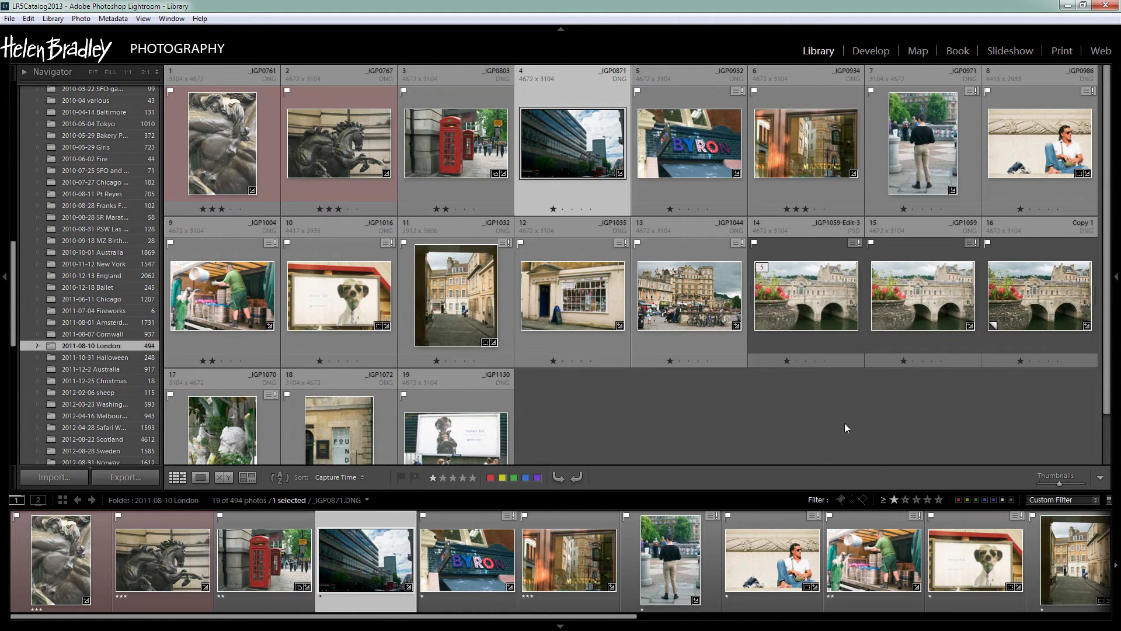
Step: Turn off the rating filter, then toggle the Rejected and Unflagged flag filters on and off
{"action": "left_click", "coordinate": [896, 500]}
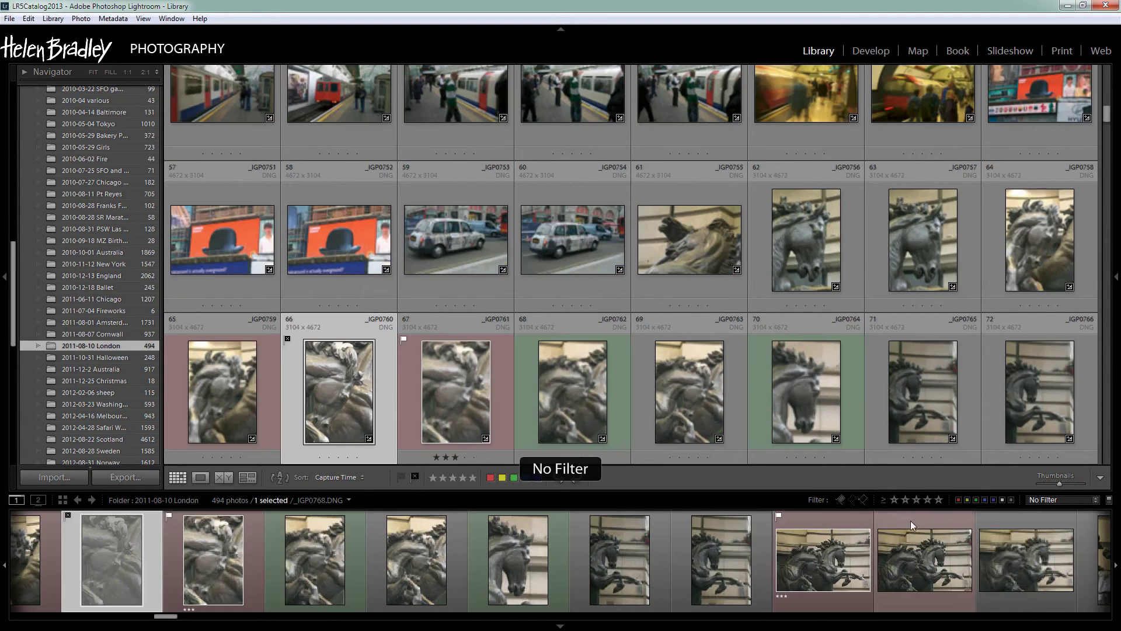
{"action": "left_click", "coordinate": [861, 499]}
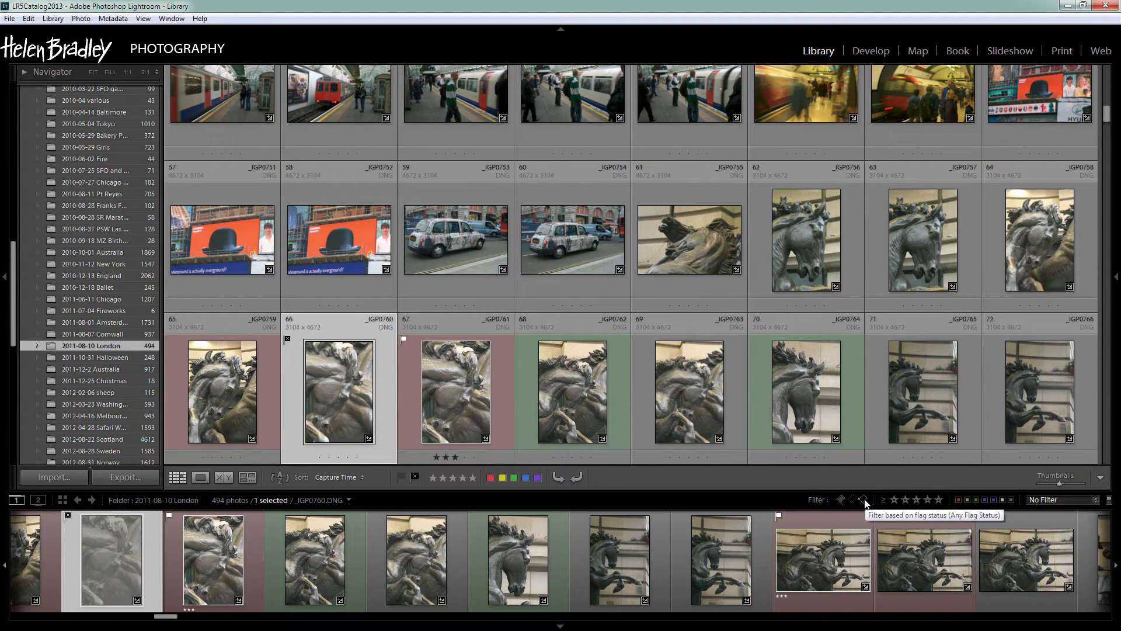
{"action": "left_click", "coordinate": [863, 499]}
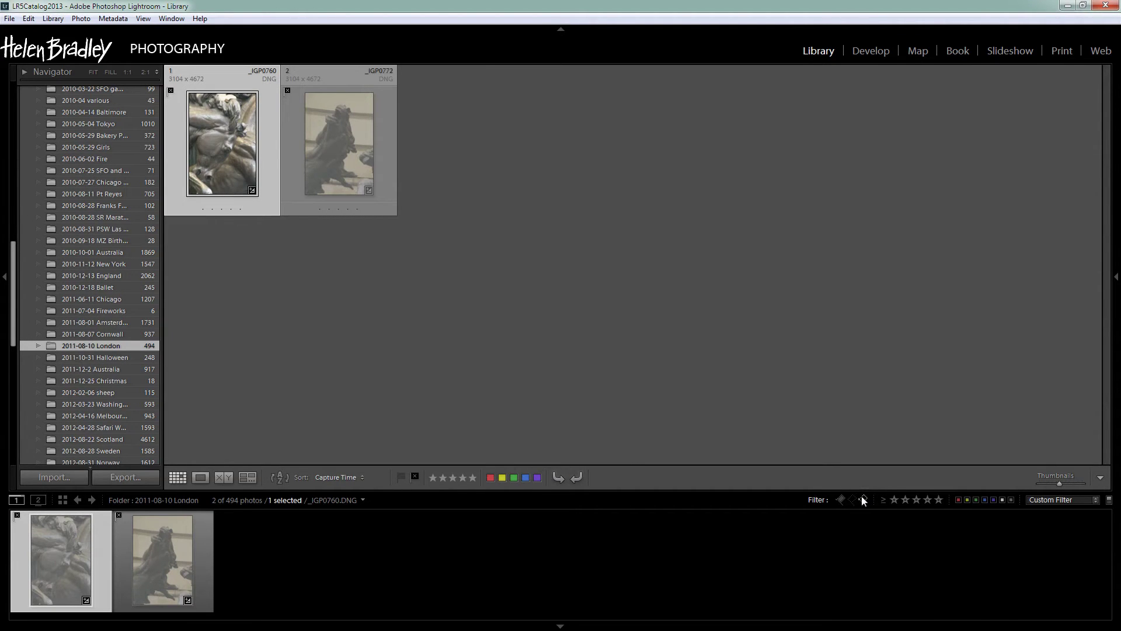
{"action": "left_click", "coordinate": [864, 500]}
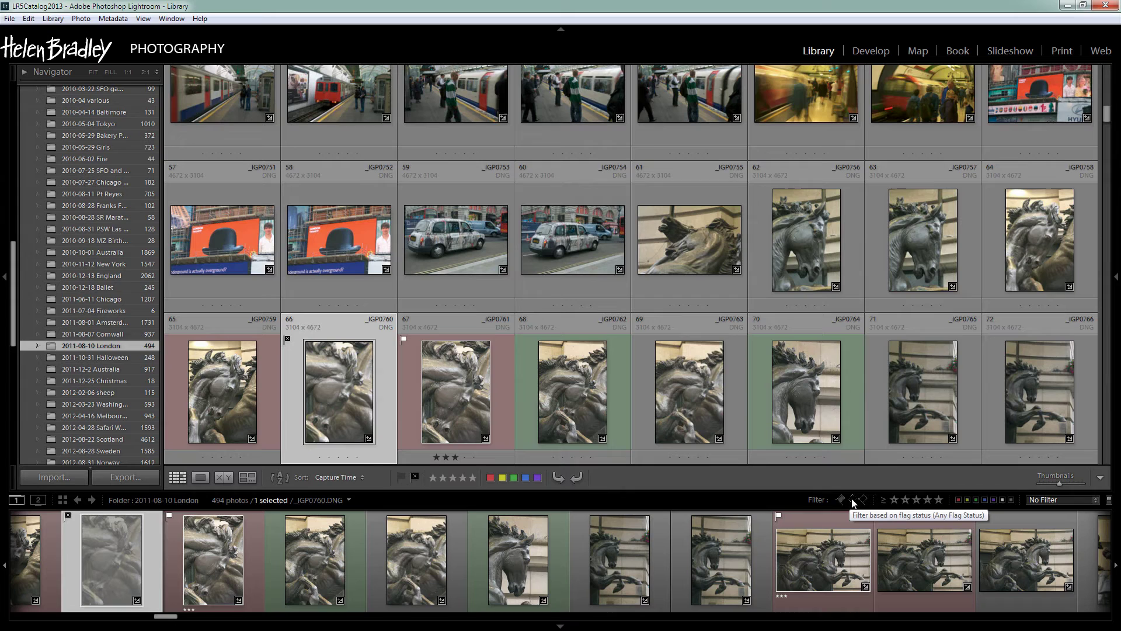
{"action": "left_click", "coordinate": [852, 500]}
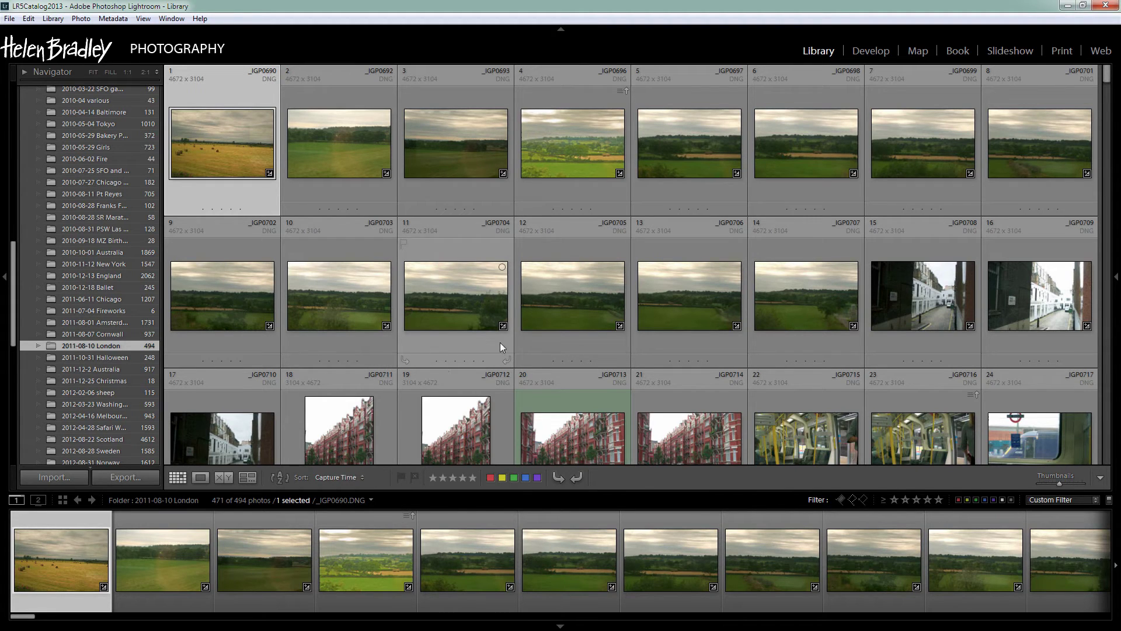
{"action": "left_click", "coordinate": [851, 500]}
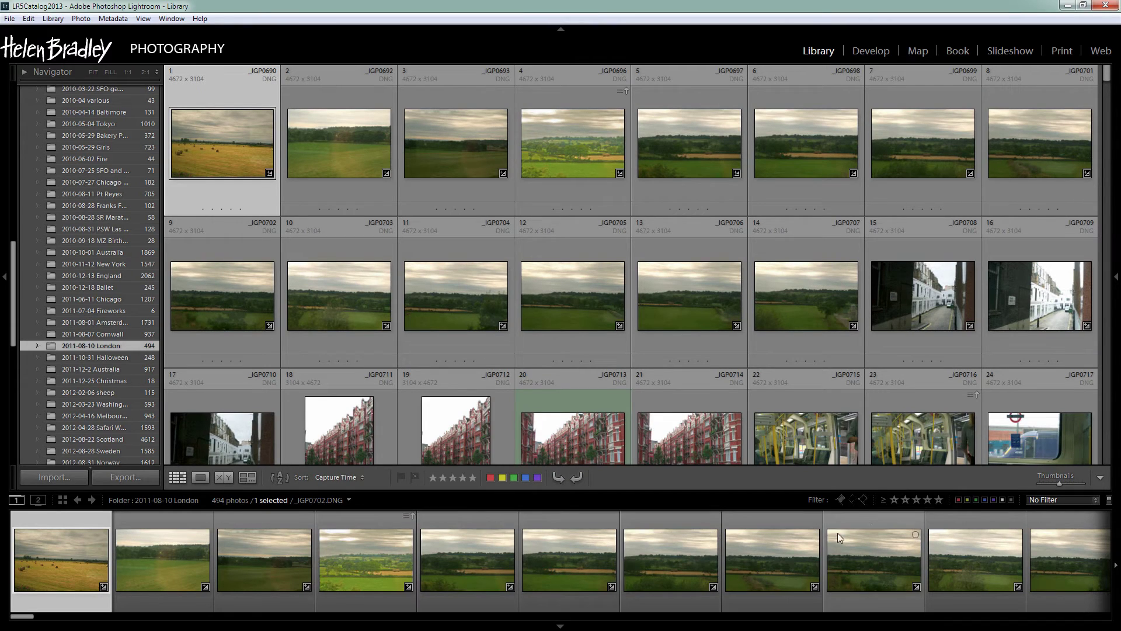
Step: Filter to flagged photos, then add rejected ones so flagged and rejected both show (23 photos)
{"action": "left_click", "coordinate": [841, 500]}
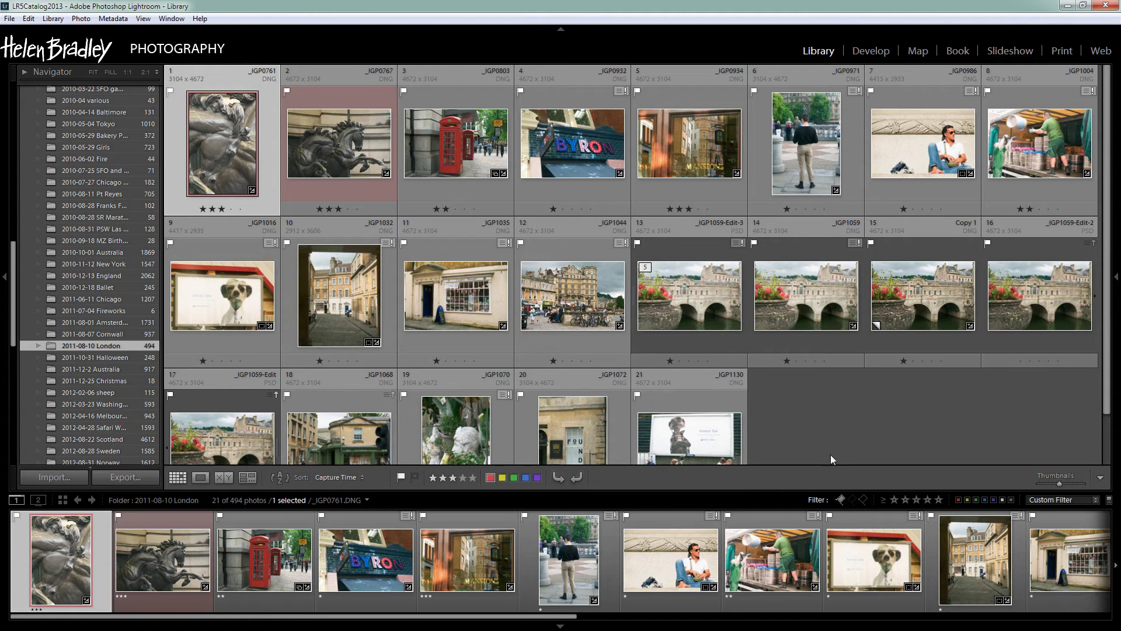
{"action": "left_click", "coordinate": [864, 500]}
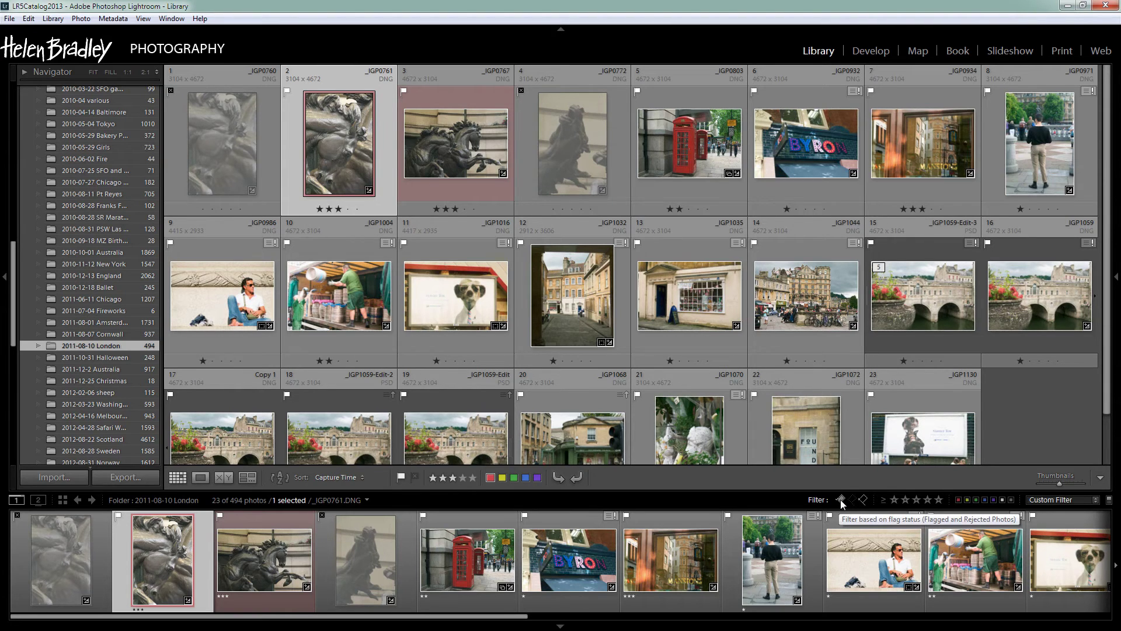
{"action": "left_click", "coordinate": [863, 499]}
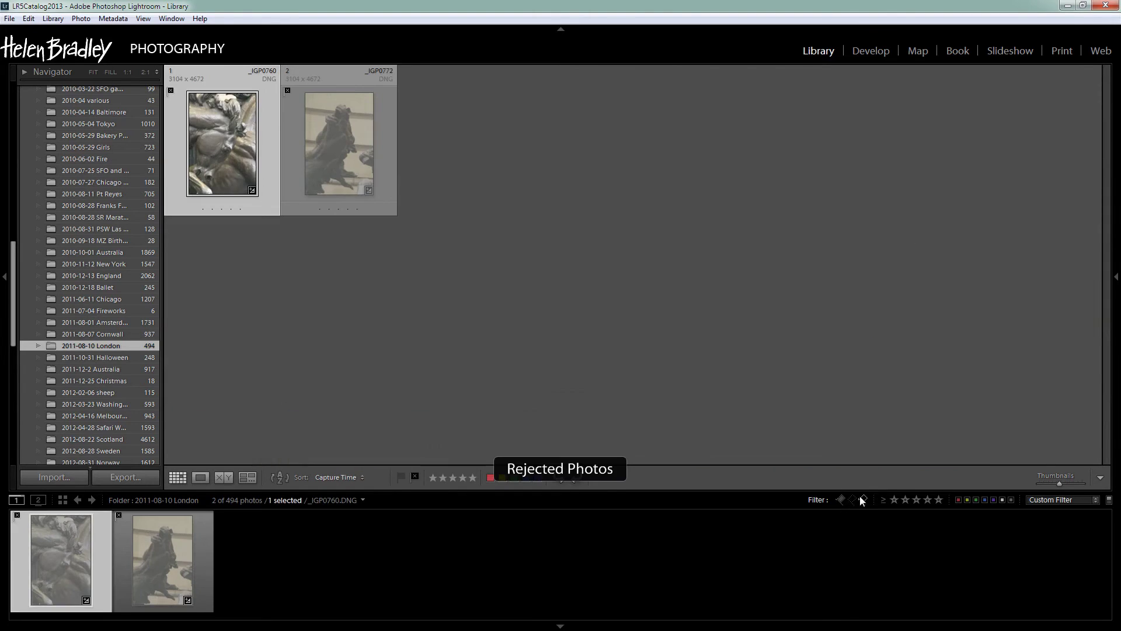
{"action": "left_click", "coordinate": [863, 500]}
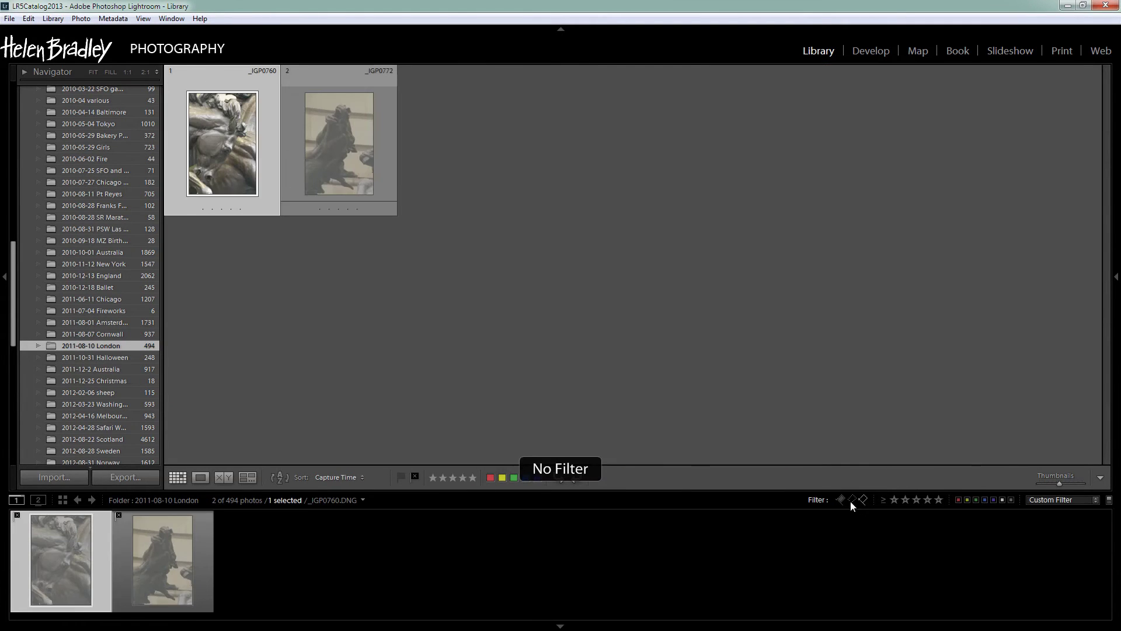
{"action": "left_click", "coordinate": [841, 499]}
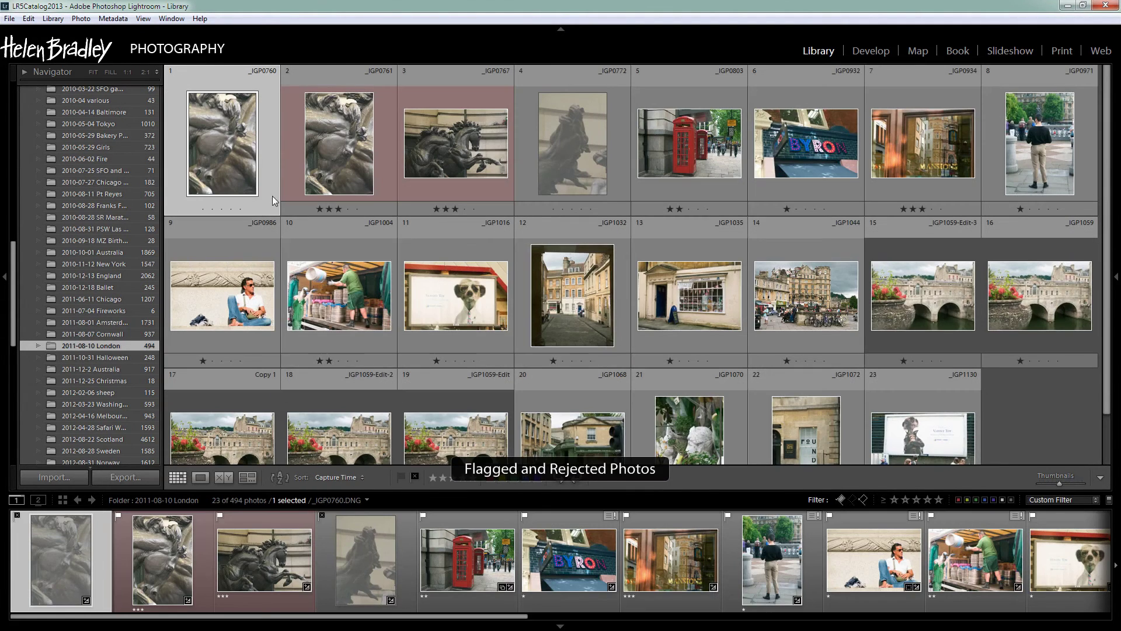
Step: Apply the Filters Off preset from the filter preset dropdown
{"action": "left_click", "coordinate": [1070, 500]}
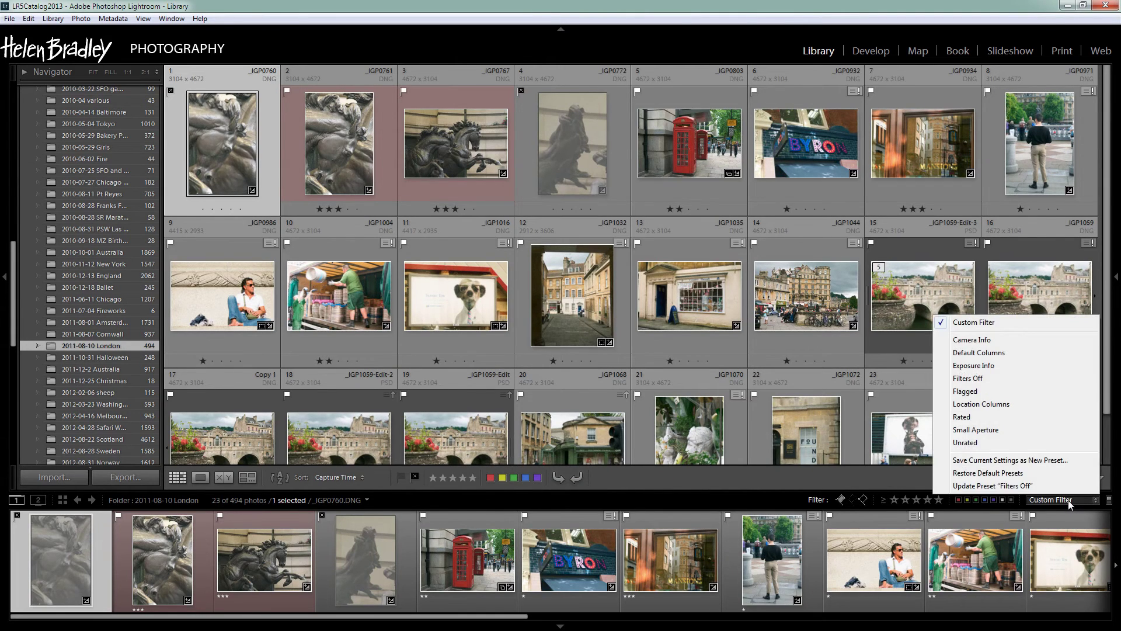
{"action": "left_click", "coordinate": [967, 379]}
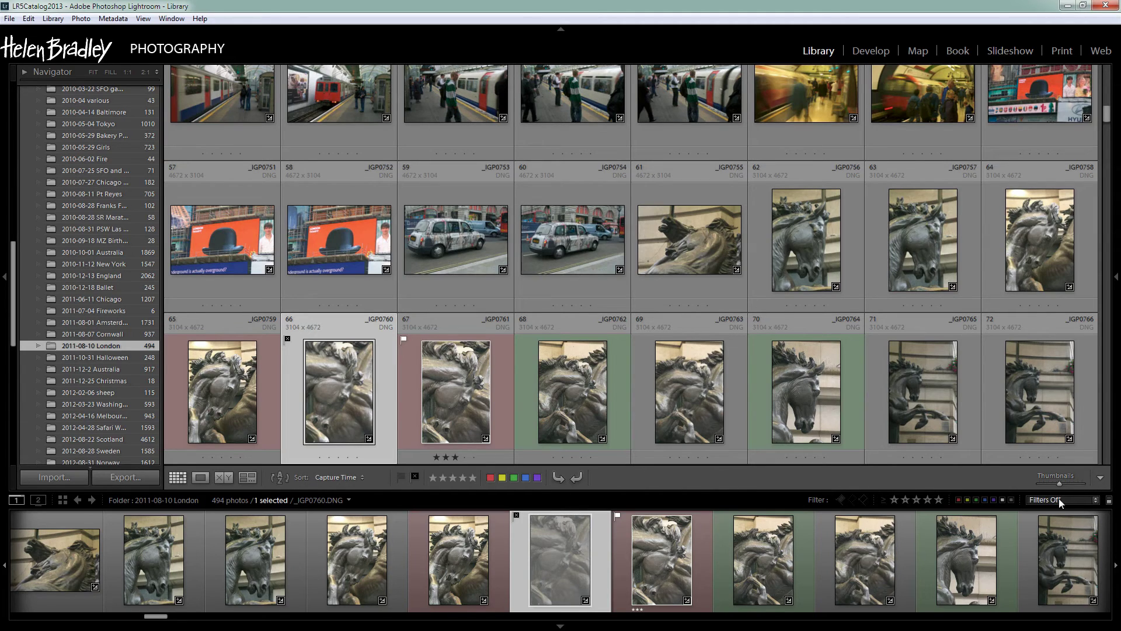
{"action": "left_click", "coordinate": [1070, 499]}
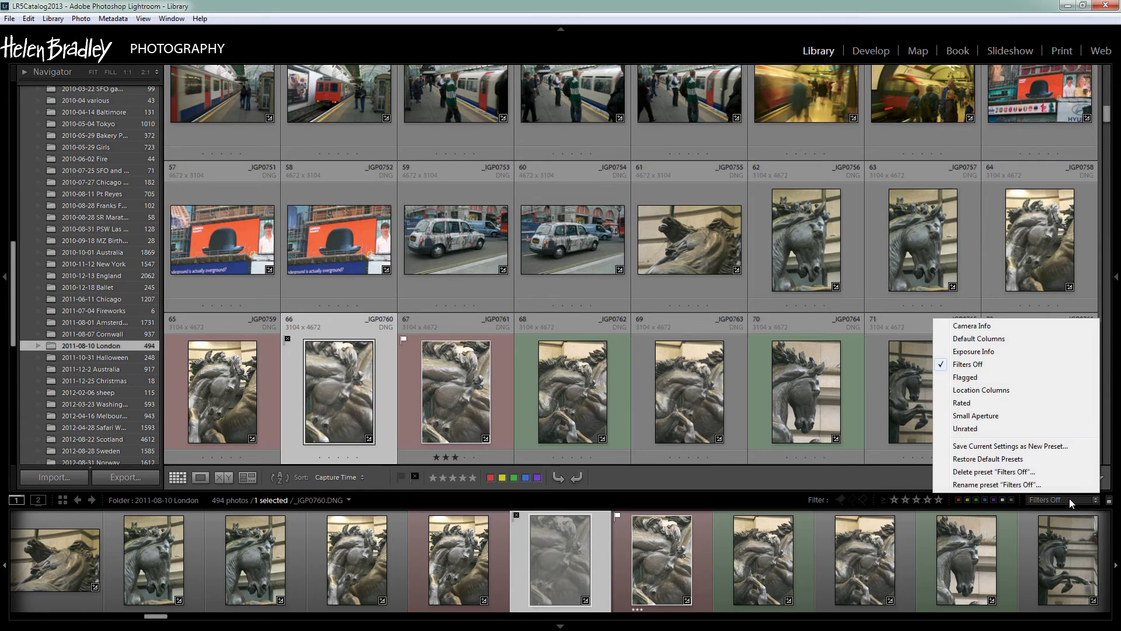
Step: Apply the Small Aperture preset, view the first photo in Loupe with info overlay, and advance two photos
{"action": "left_click", "coordinate": [960, 416]}
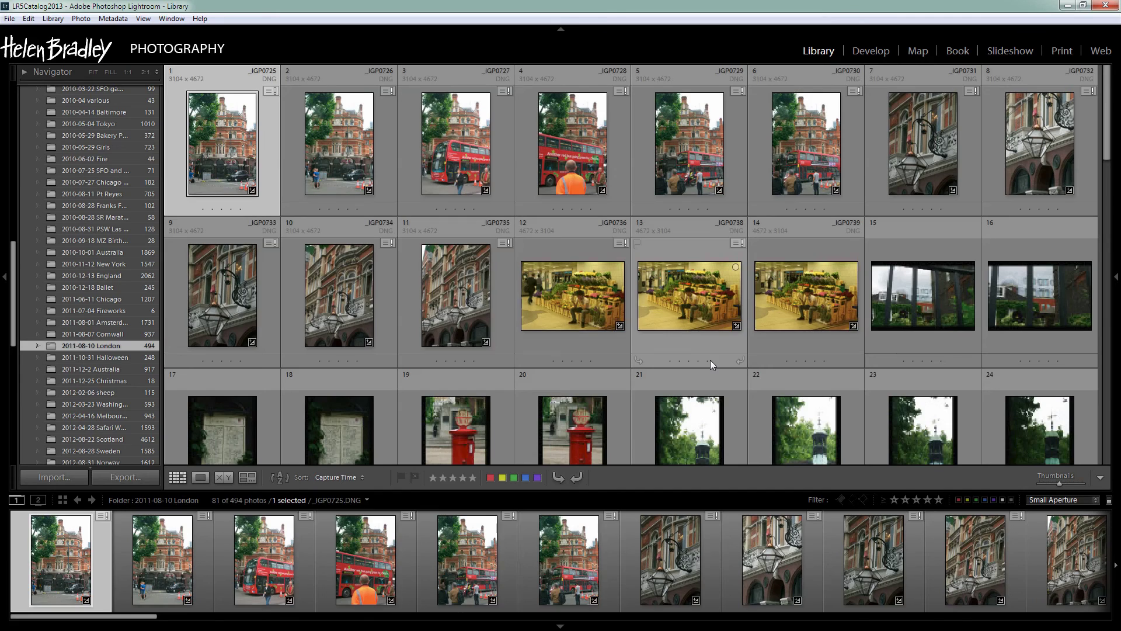
{"action": "double_click", "coordinate": [201, 144]}
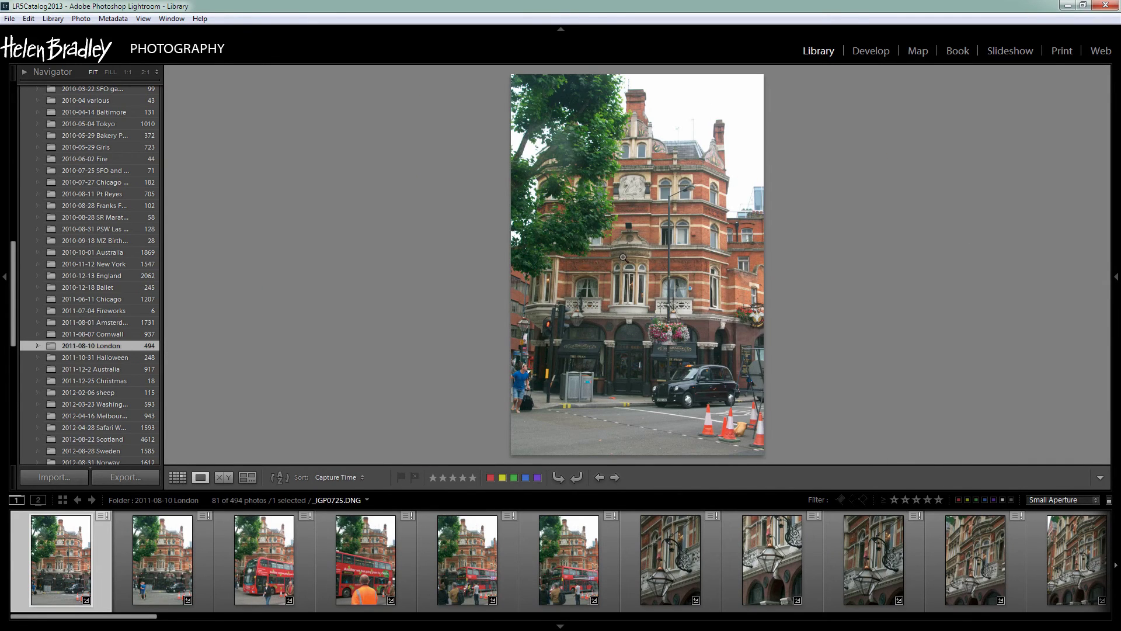
{"action": "key", "text": "i"}
{"action": "key", "text": "i"}
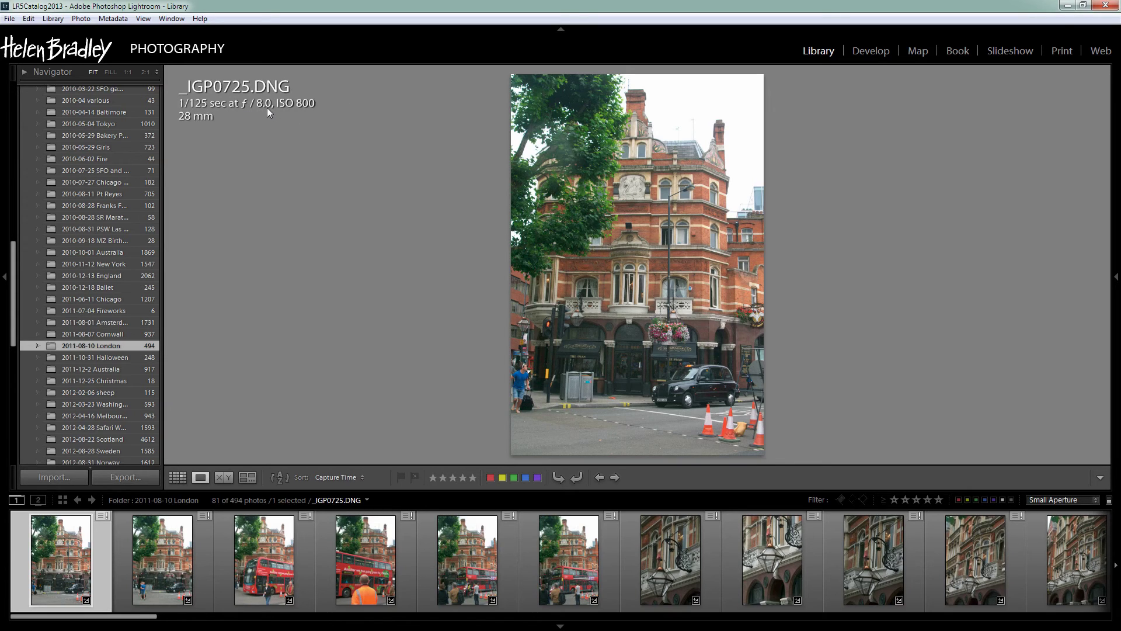
{"action": "key", "text": "Right"}
{"action": "key", "text": "Right"}
{"action": "key", "text": "Right"}
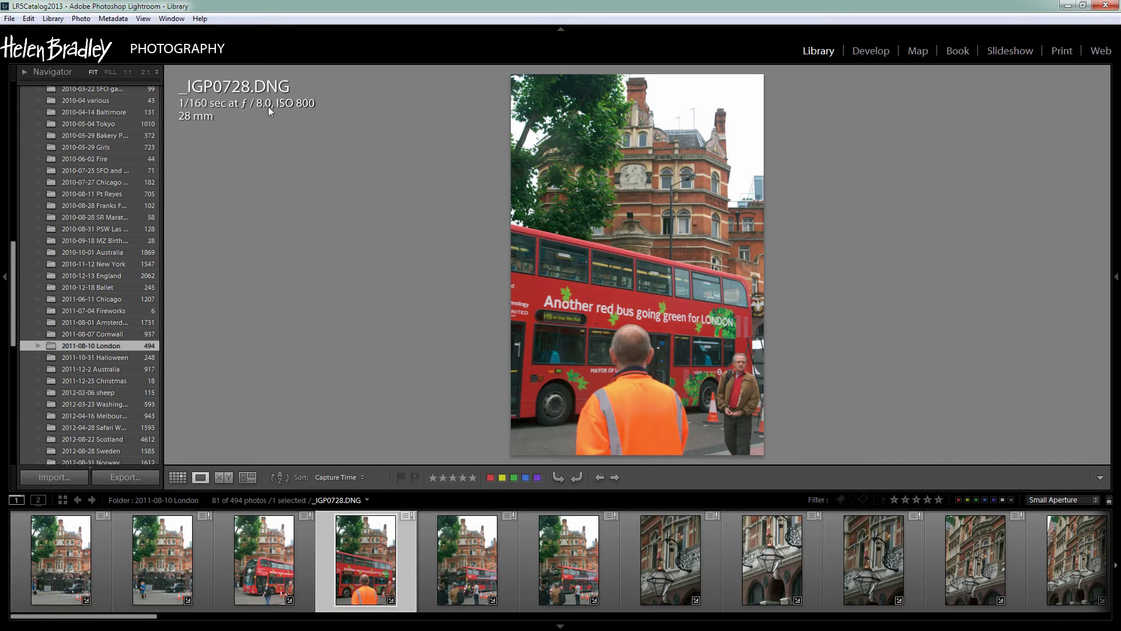
{"action": "key", "text": "Right"}
{"action": "key", "text": "Right"}
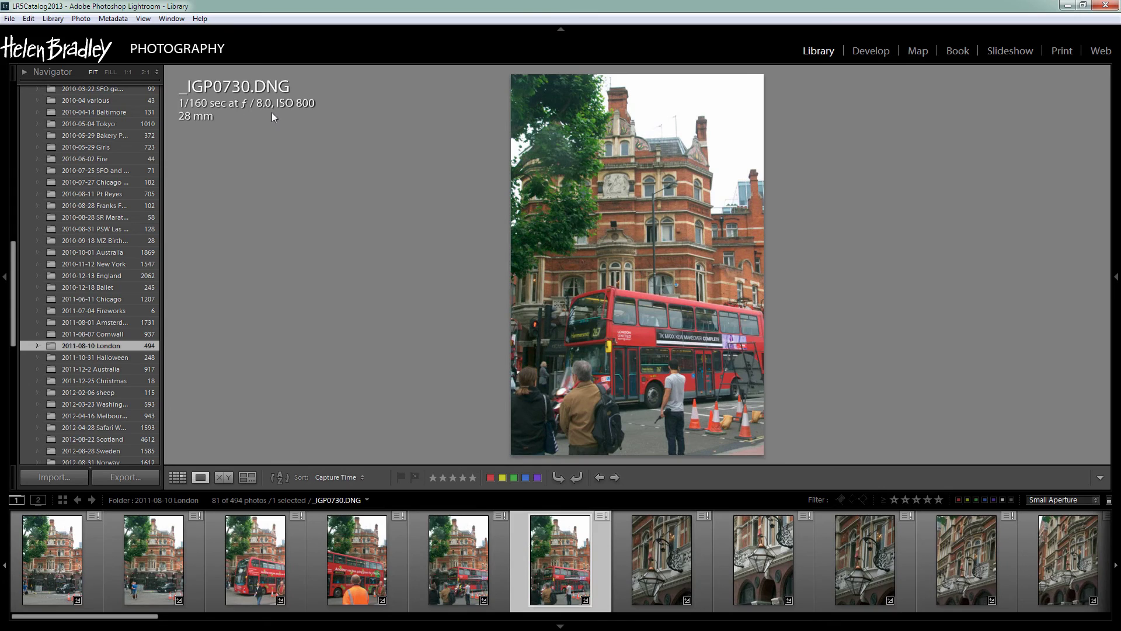
{"action": "left_click", "coordinate": [1067, 500]}
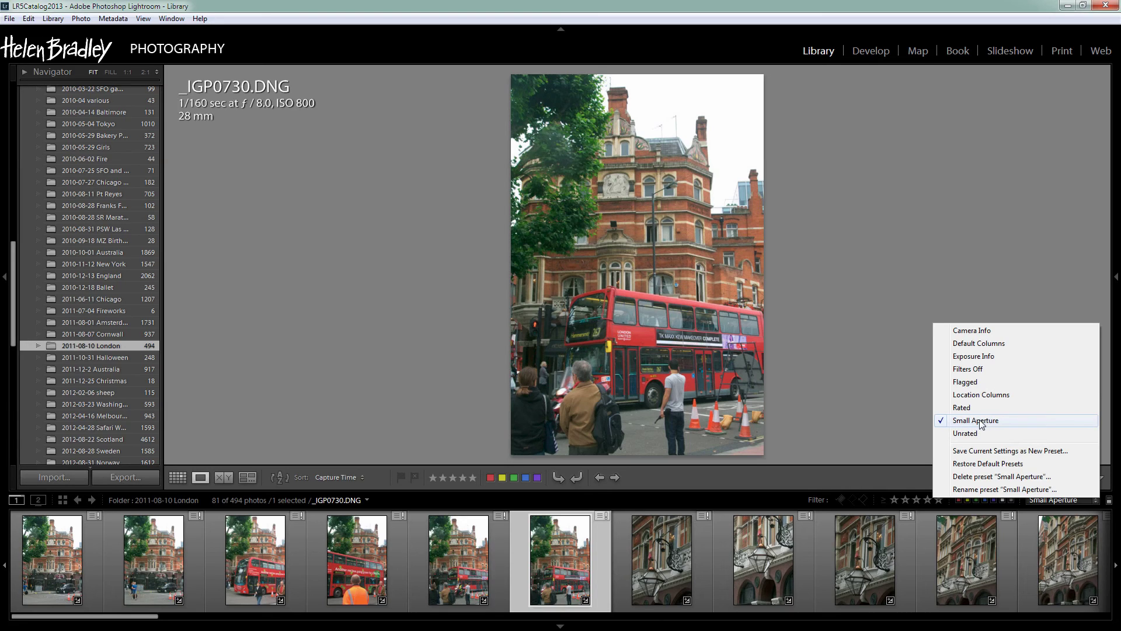
Step: Apply the Exposure Info filter preset, then switch the preset to Filters Off
{"action": "left_click", "coordinate": [971, 356]}
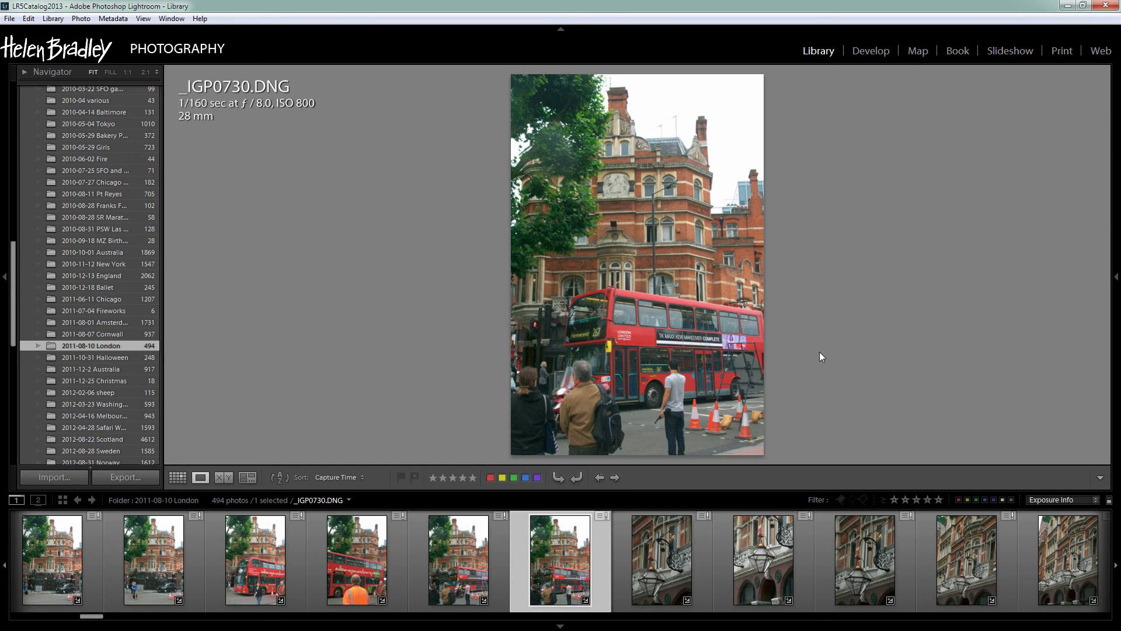
{"action": "left_click", "coordinate": [1047, 498]}
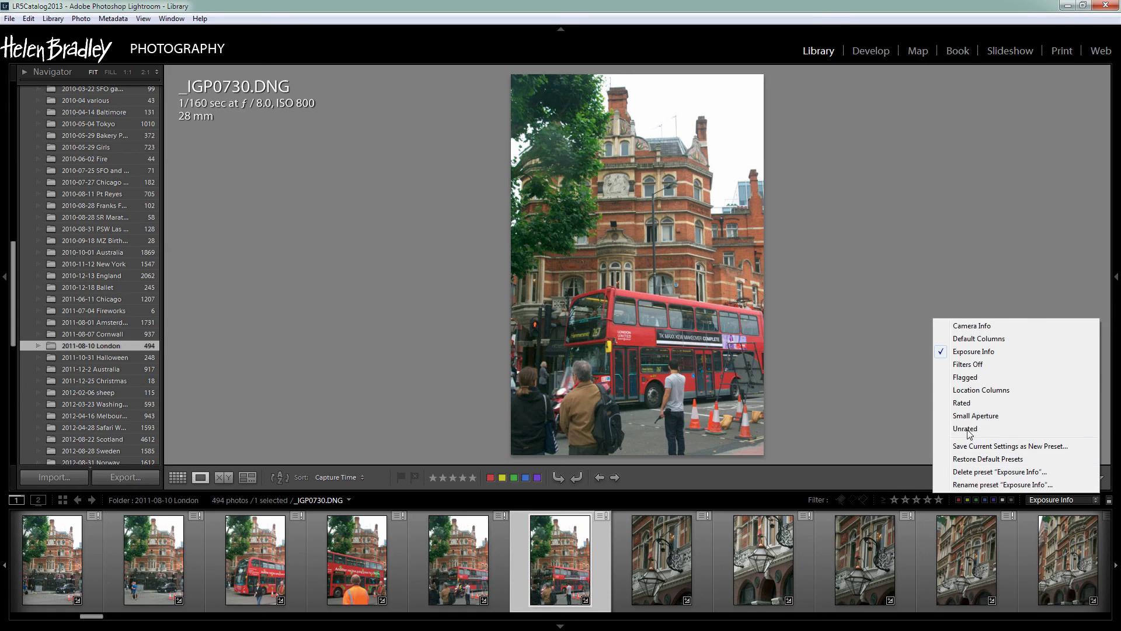
{"action": "left_click", "coordinate": [960, 366]}
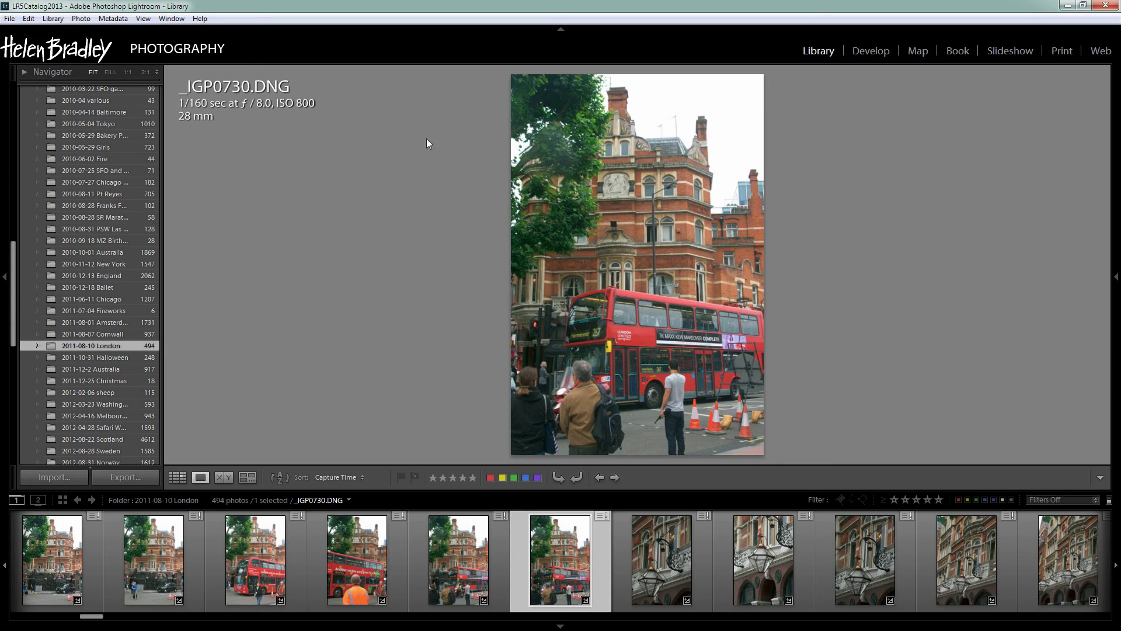
Step: Switch from Loupe to Grid view showing all 494 London photos as thumbnails
{"action": "key", "text": "g"}
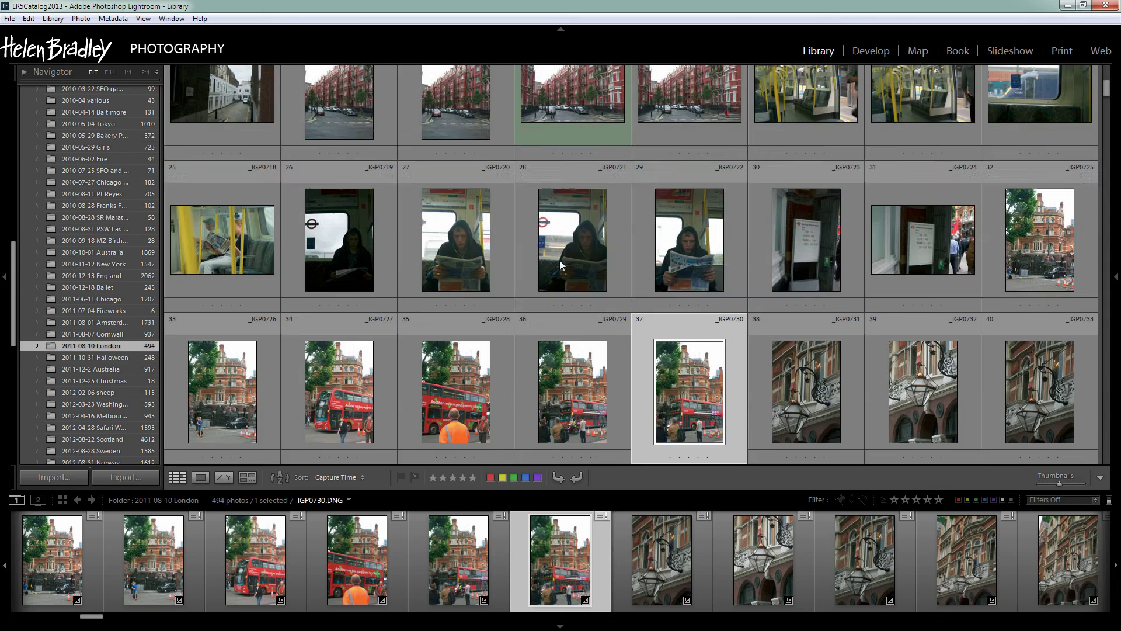